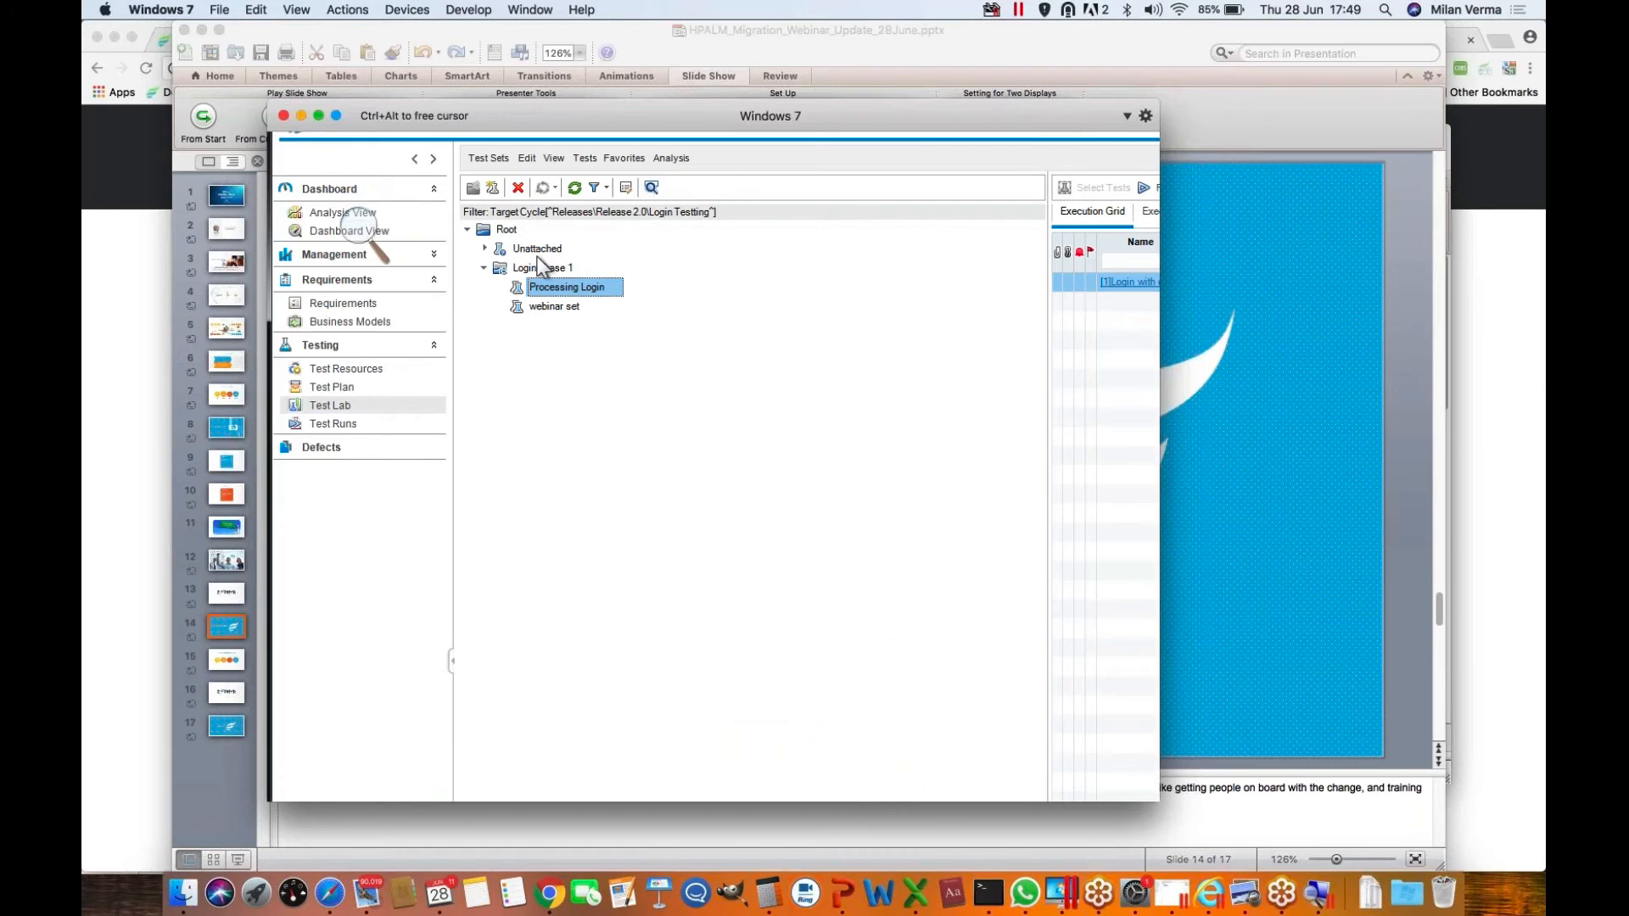
# Select the webinar set test set in the HP ALM Test Lab to view its tests
pyautogui.click(552, 307)
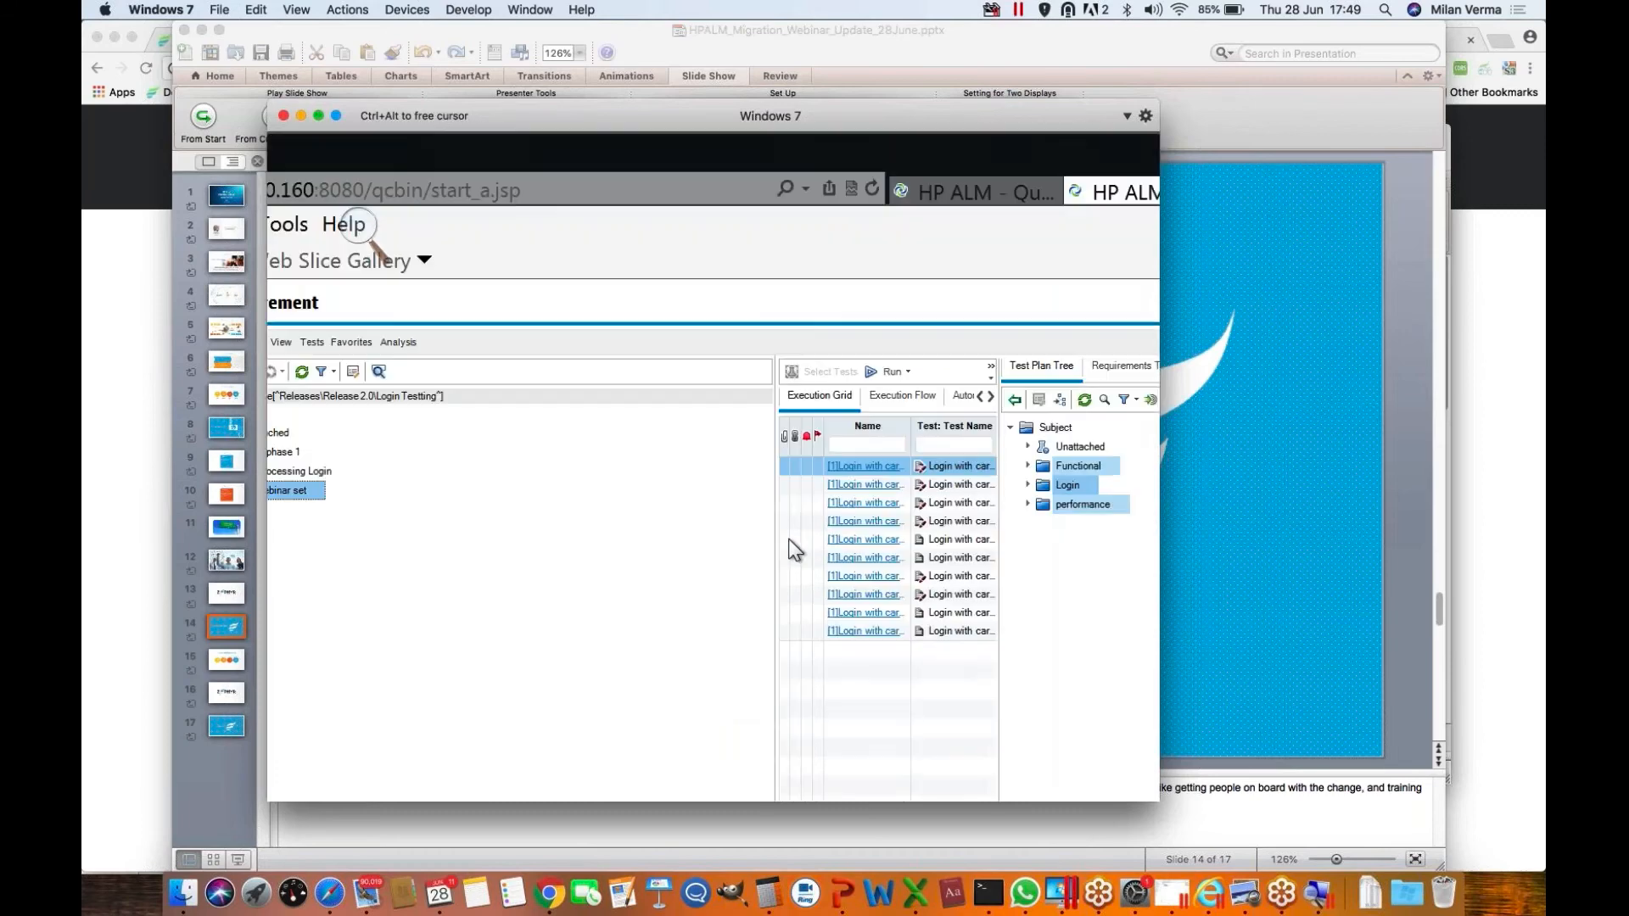
pyautogui.click(338, 279)
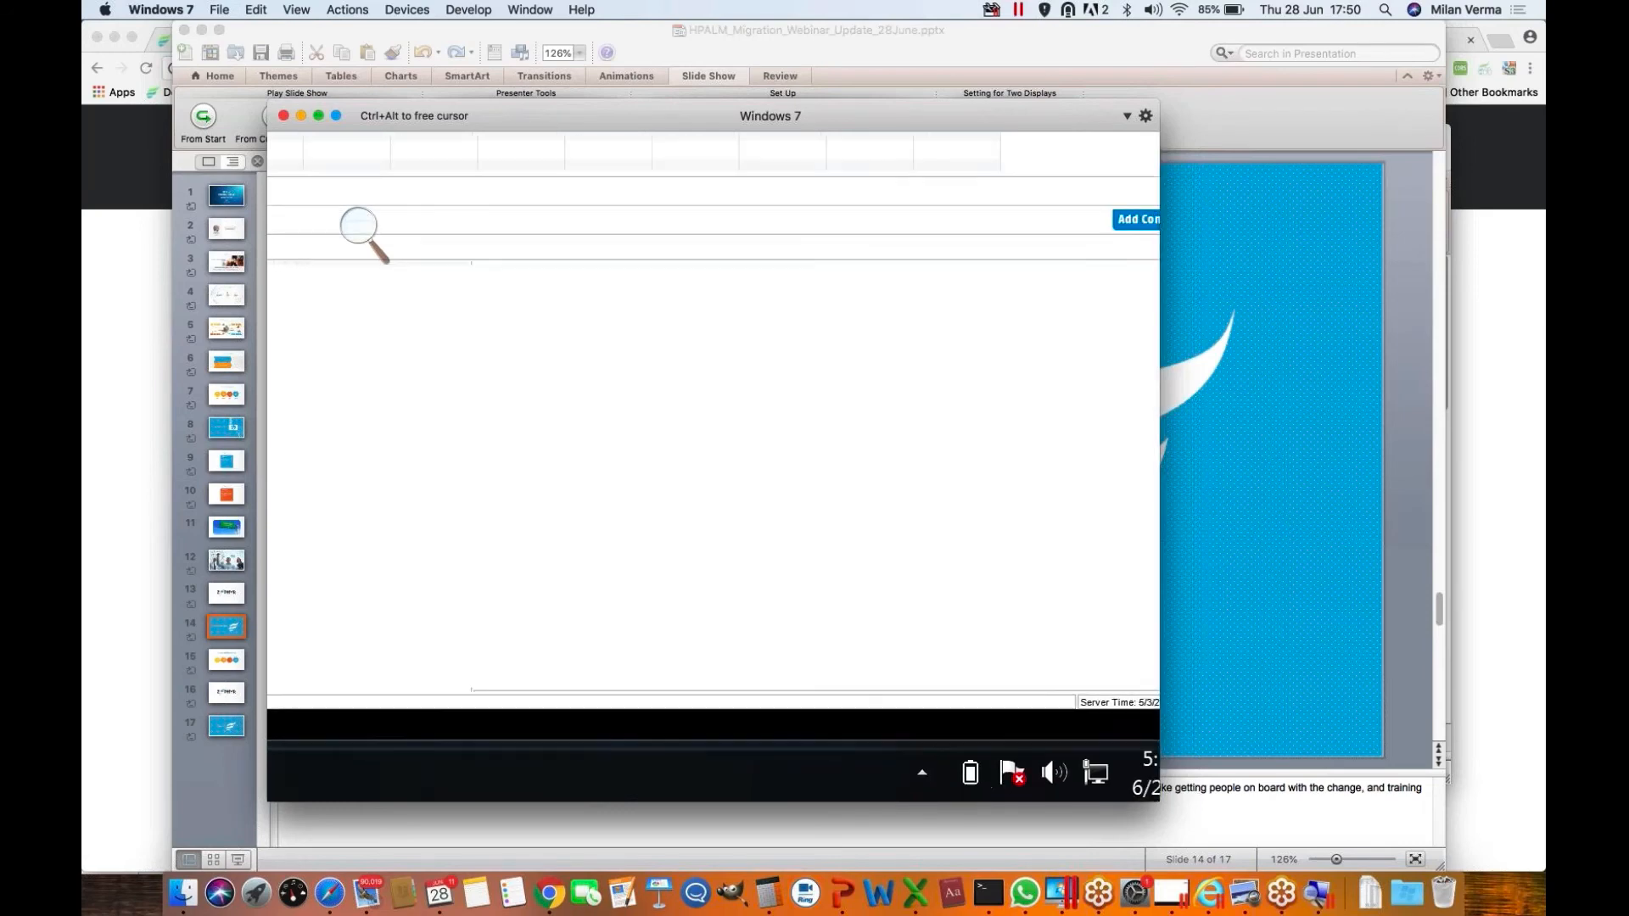
pyautogui.click(550, 893)
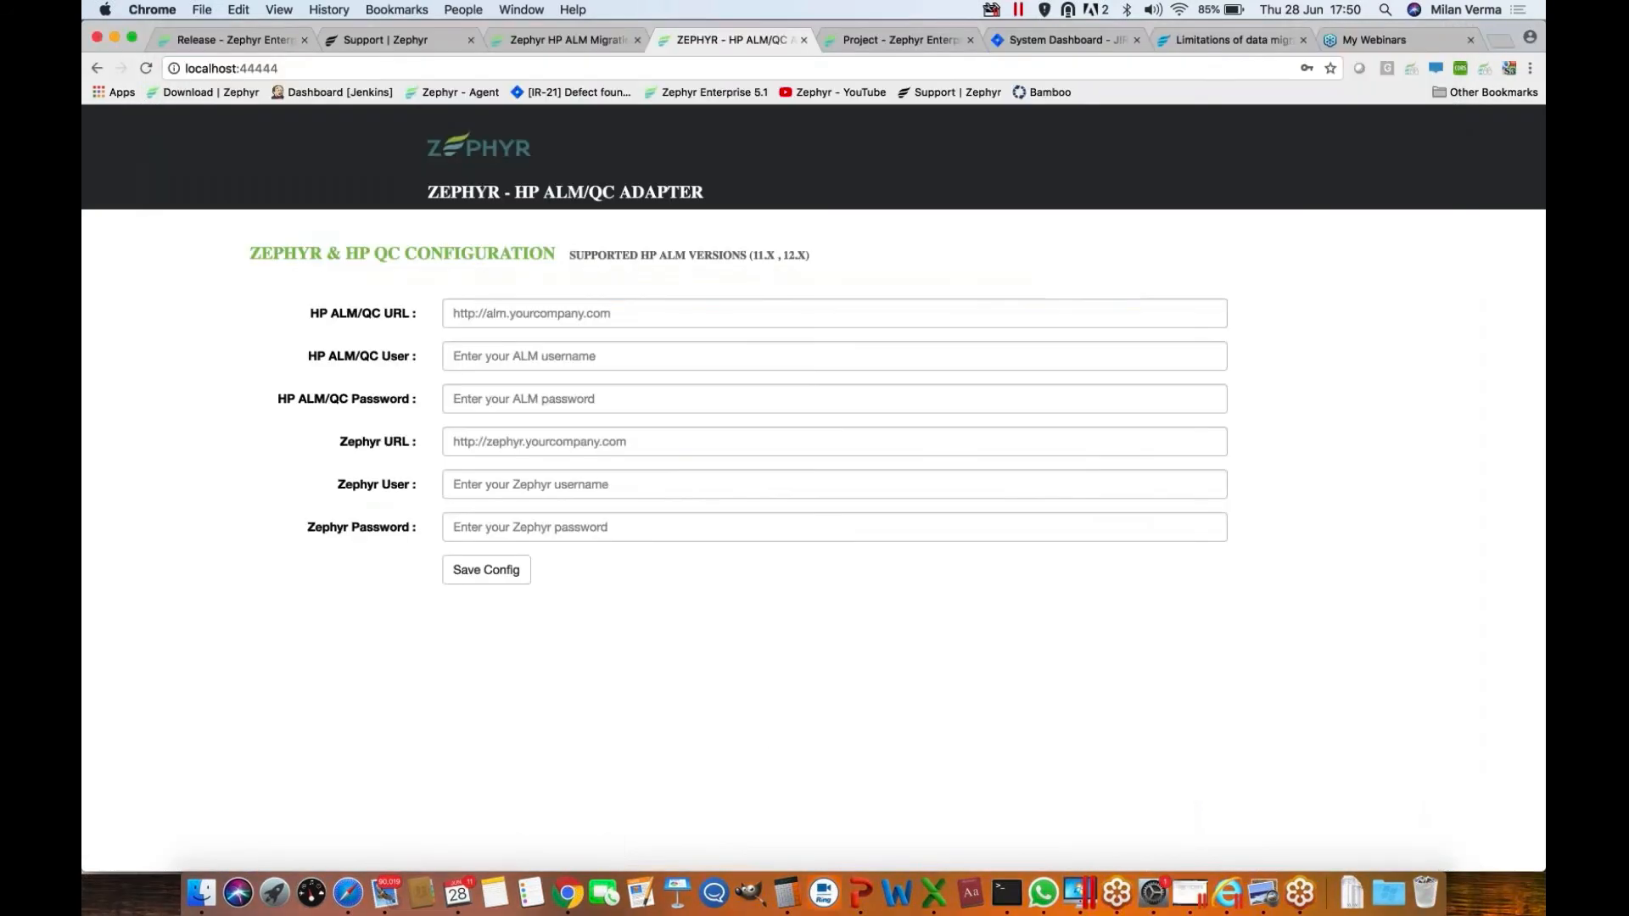
pyautogui.click(510, 307)
pyautogui.click(512, 338)
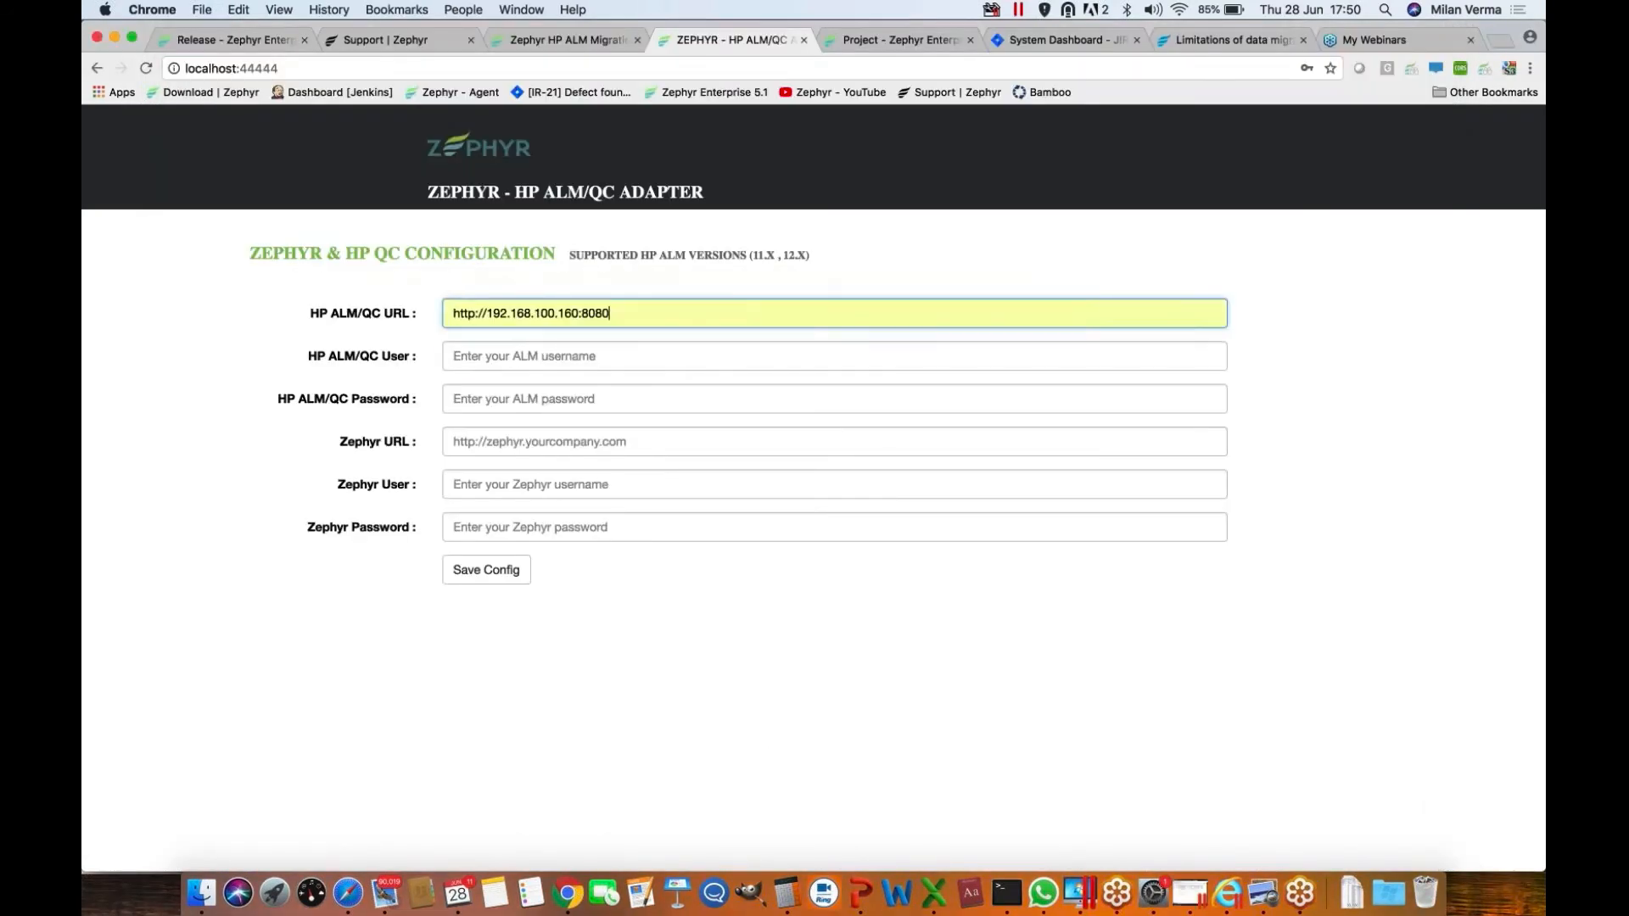
# Enter the Zephyr URL, Zephyr username and Zephyr password in the adapter configuration and save it
pyautogui.click(469, 441)
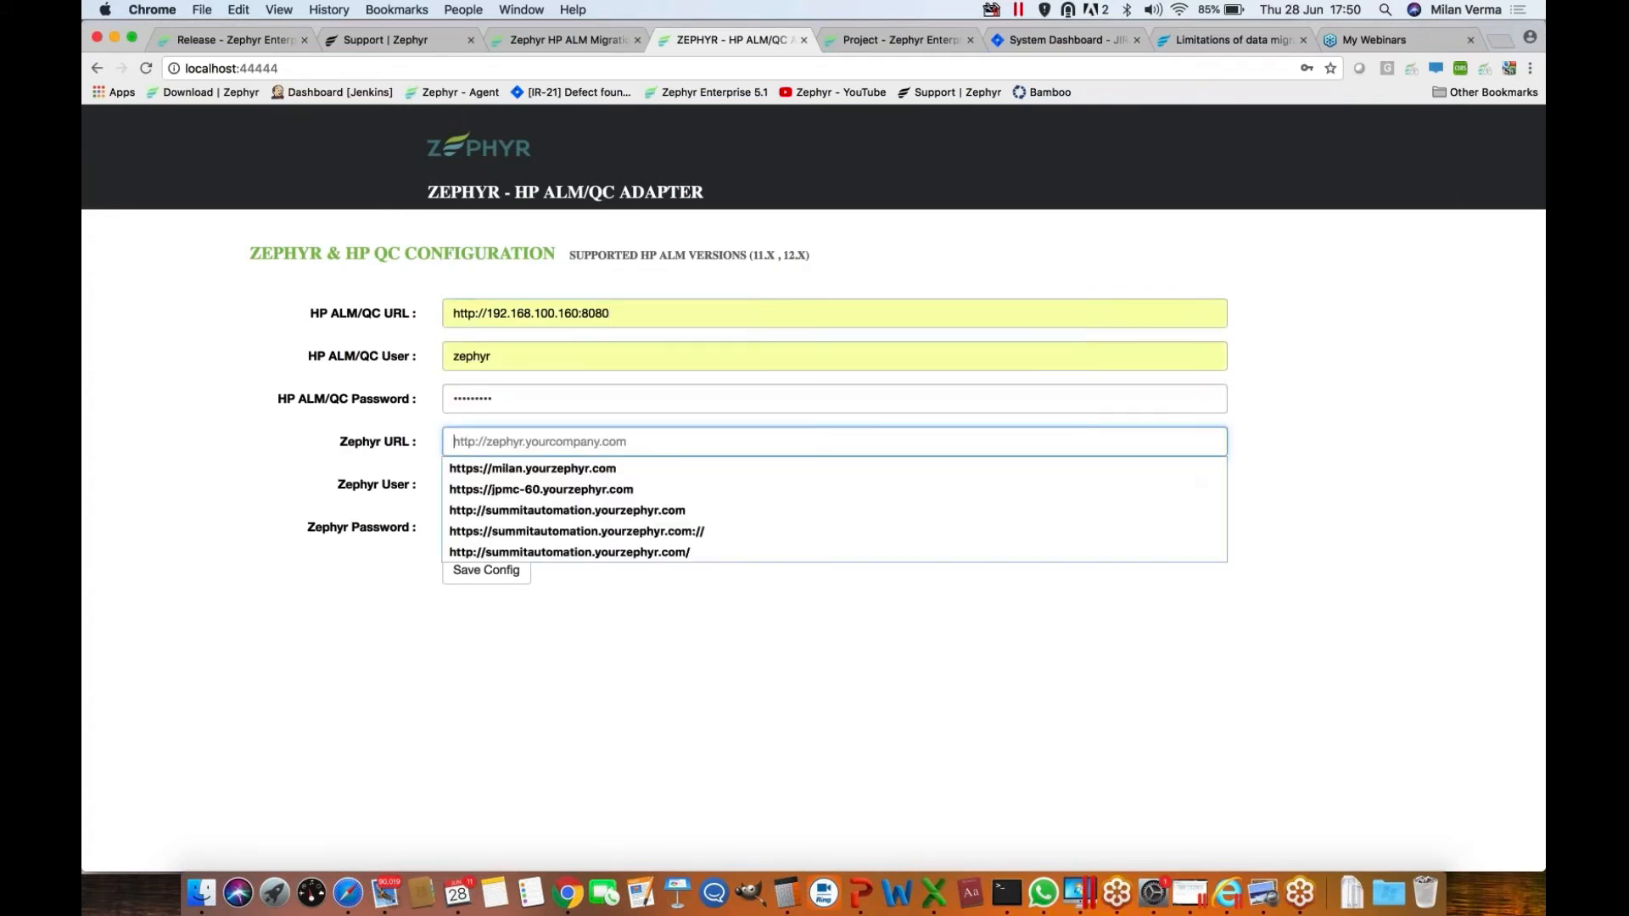
pyautogui.click(489, 470)
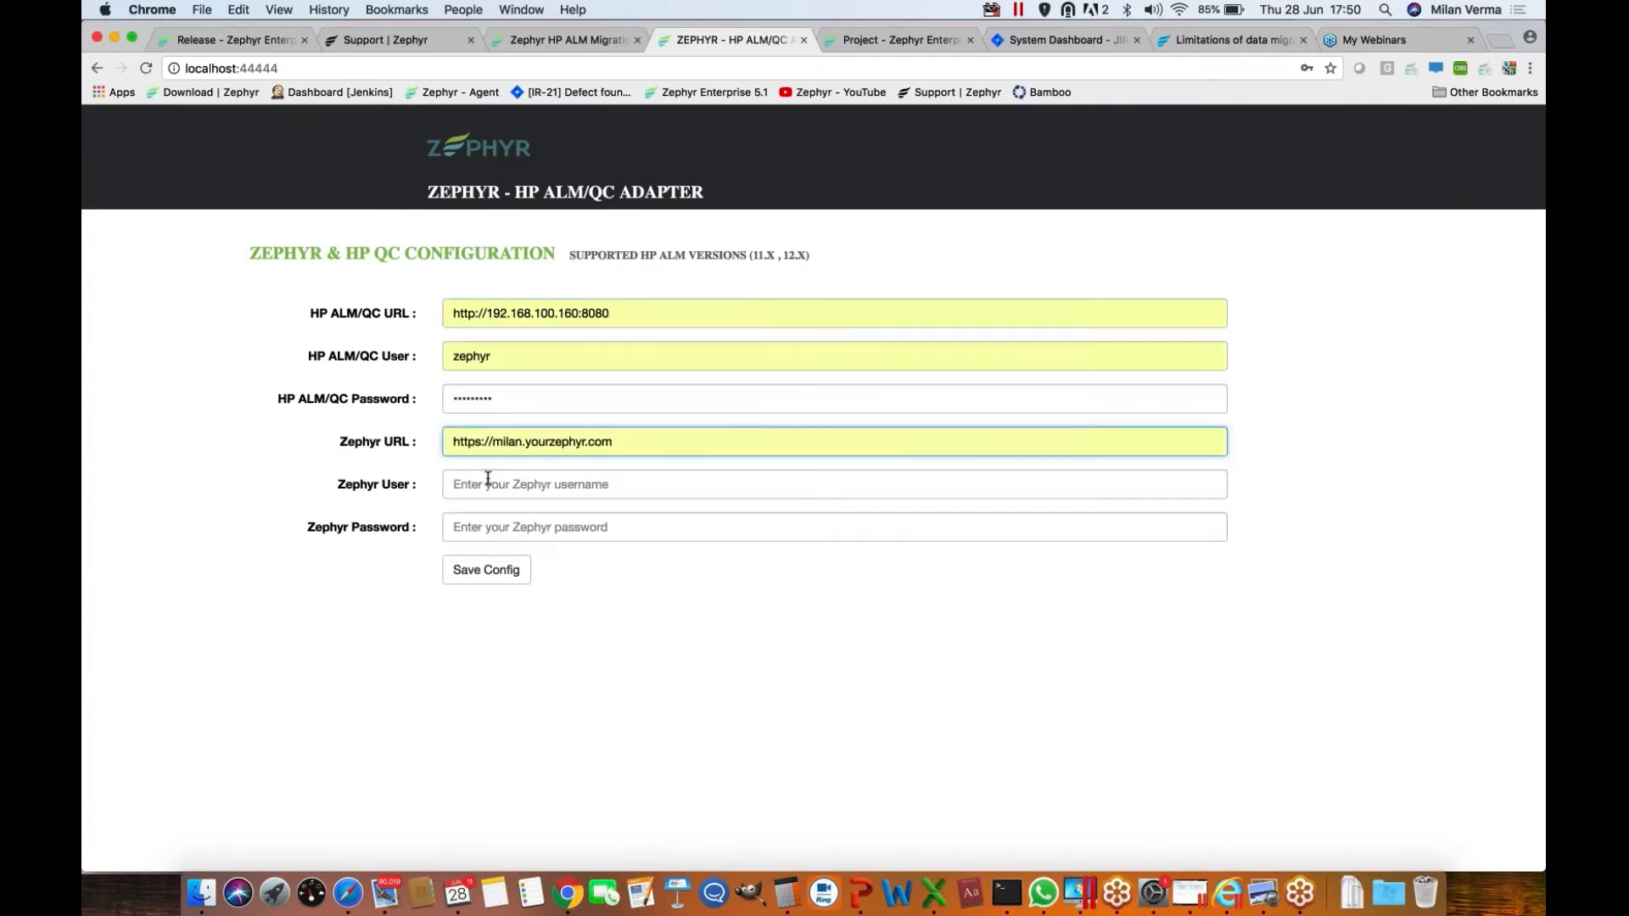
pyautogui.click(488, 480)
pyautogui.click(496, 529)
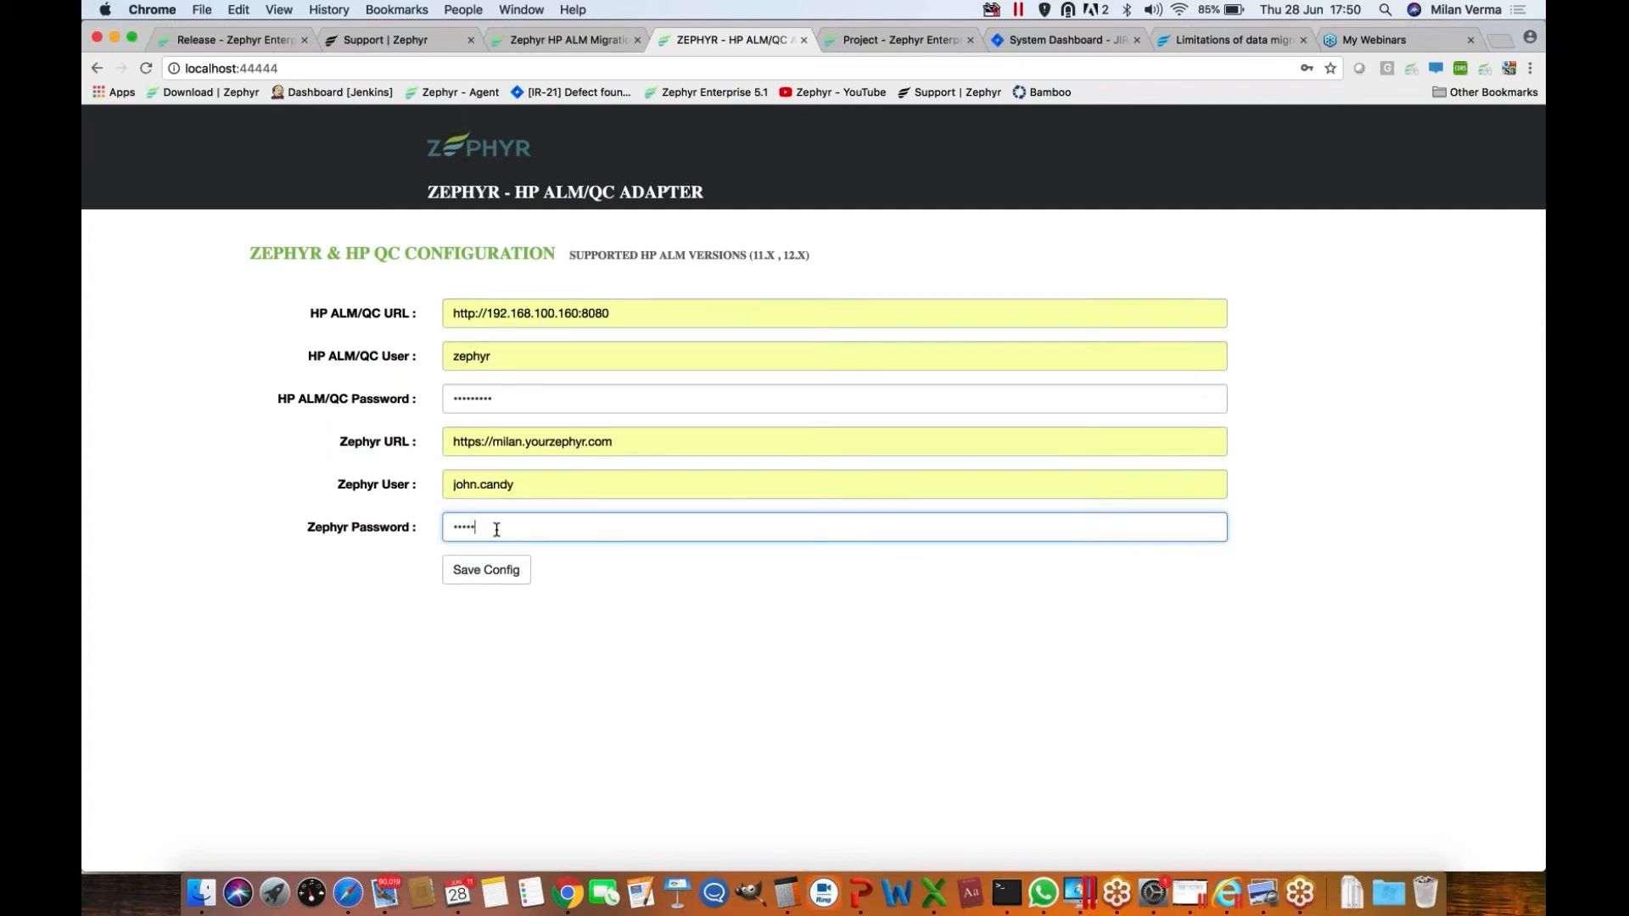
pyautogui.click(466, 570)
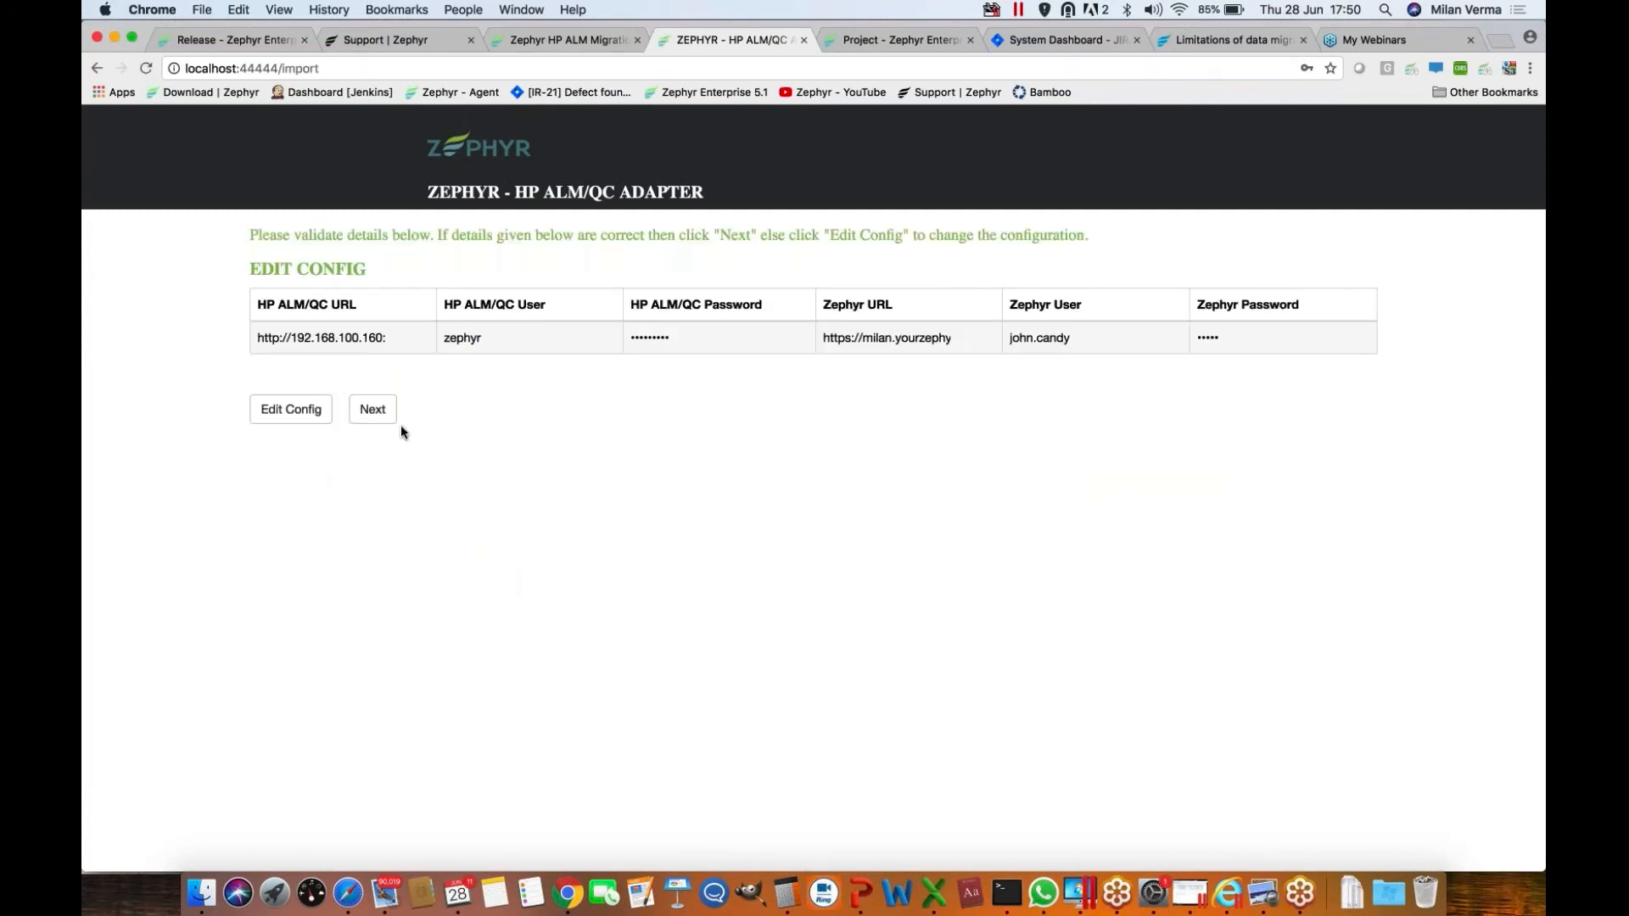
# Confirm the connection details and choose the IMOS project from the DEFAULT domain for import
pyautogui.click(373, 410)
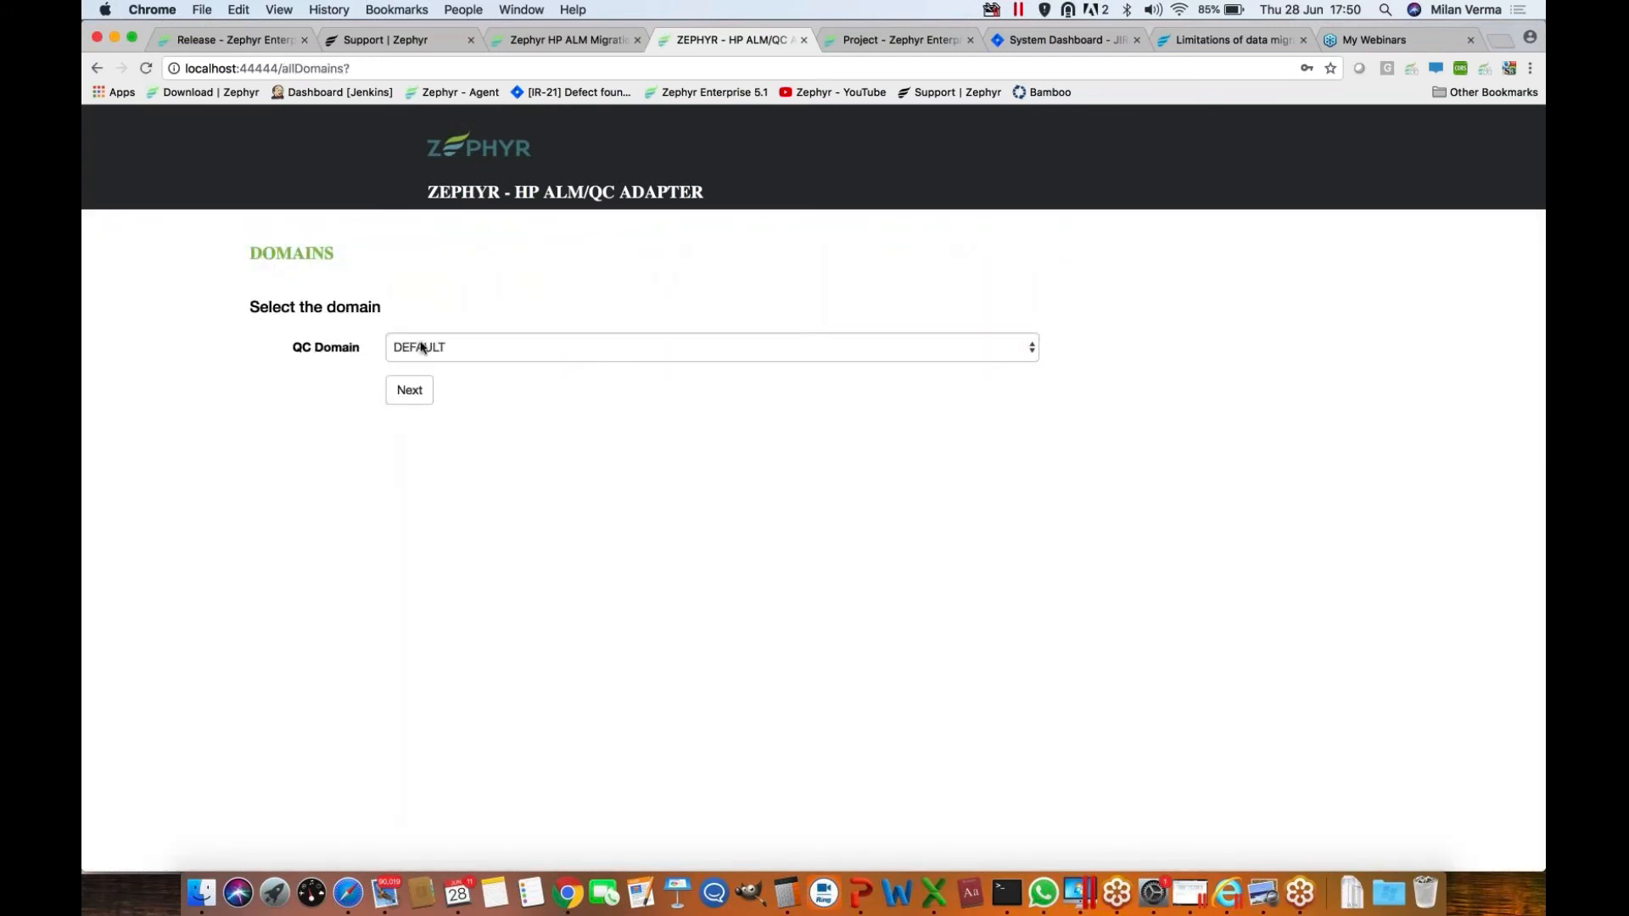
pyautogui.click(415, 398)
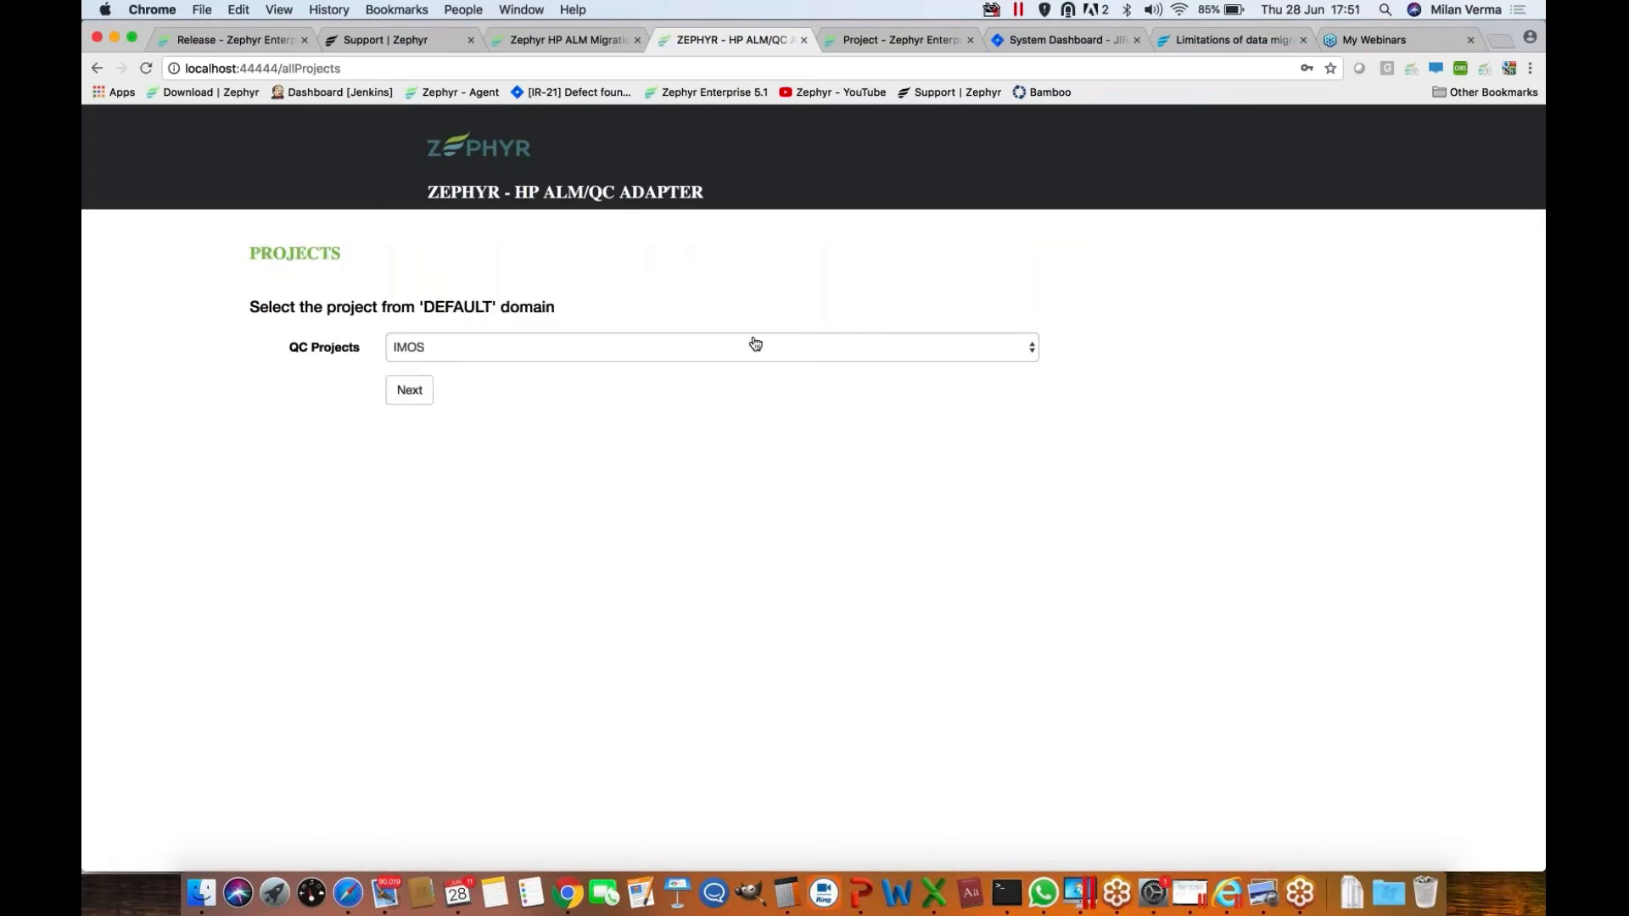
pyautogui.click(899, 349)
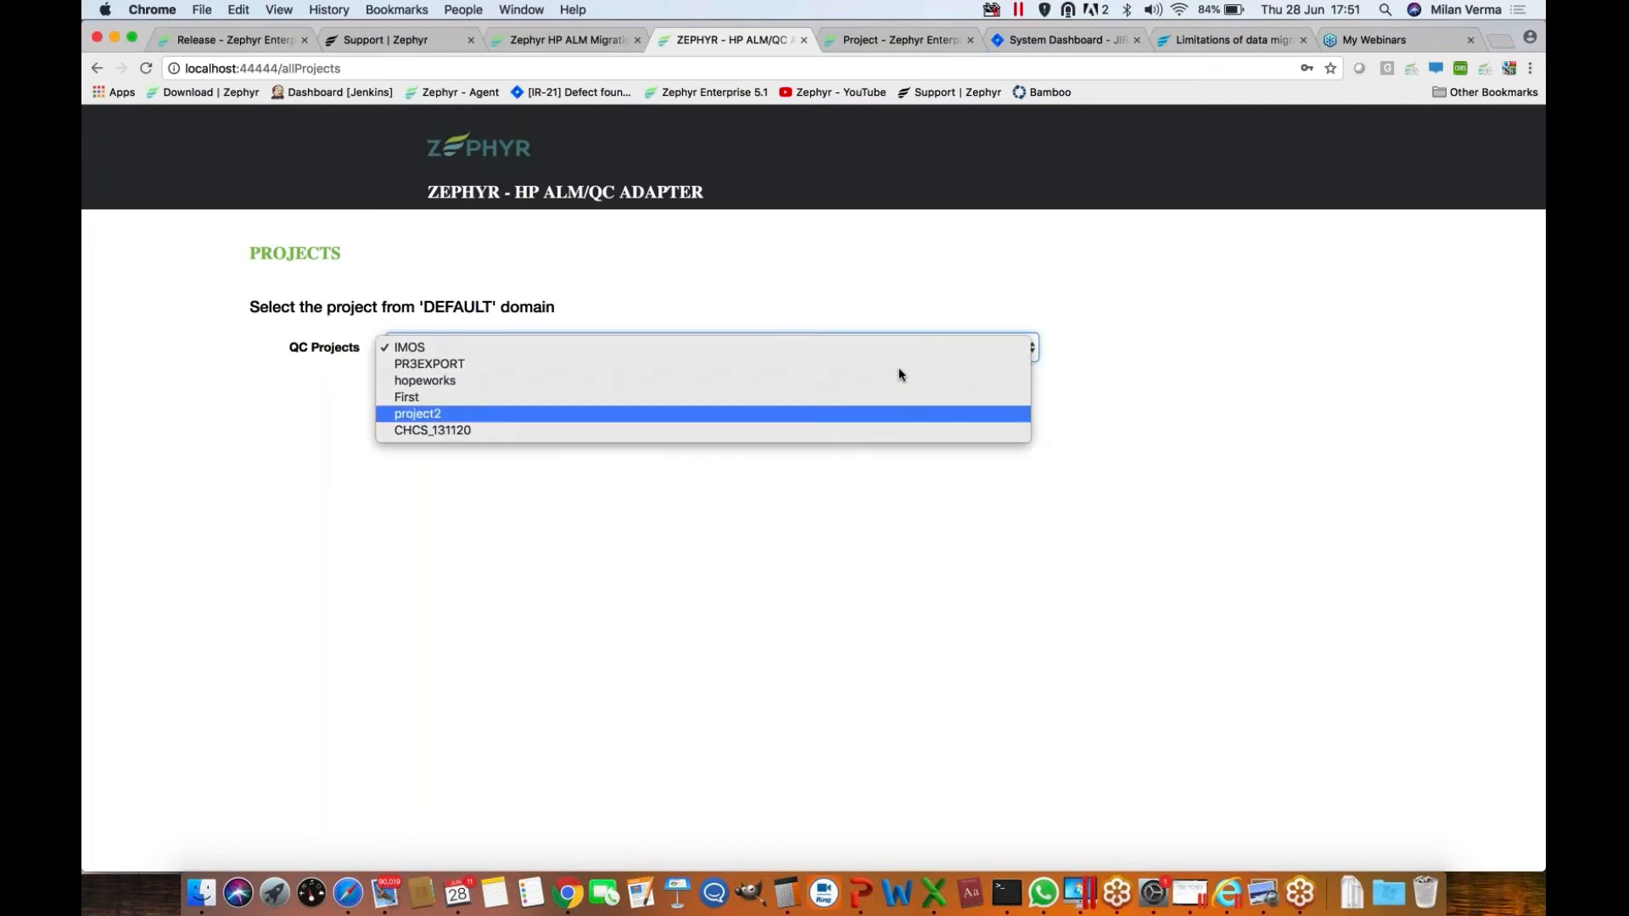
pyautogui.click(896, 349)
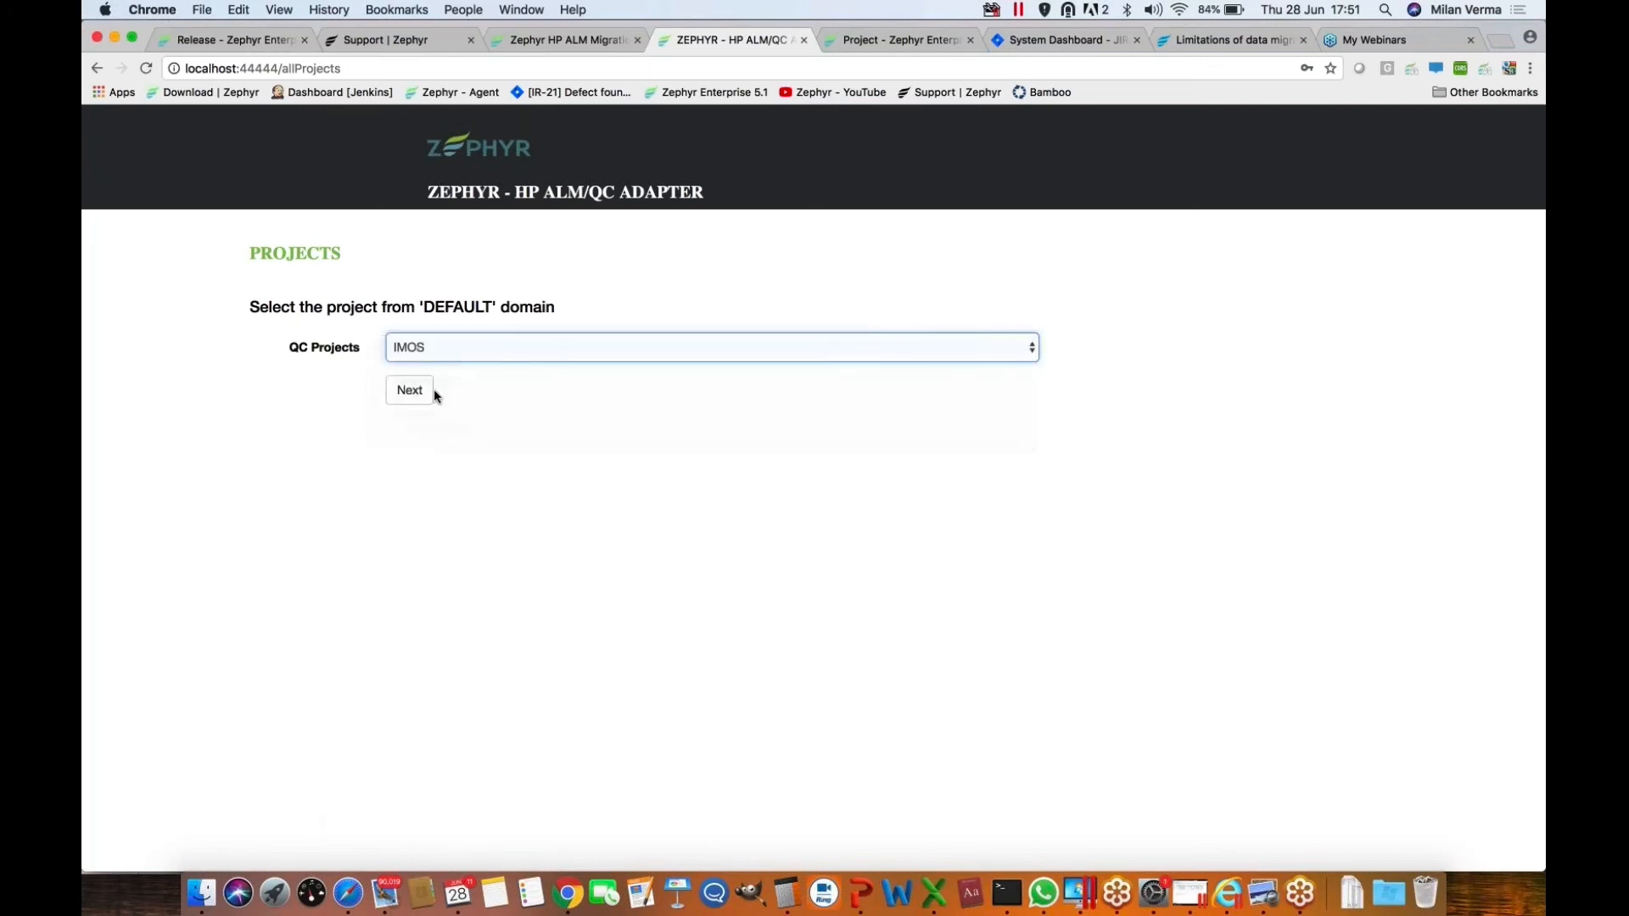
pyautogui.click(428, 391)
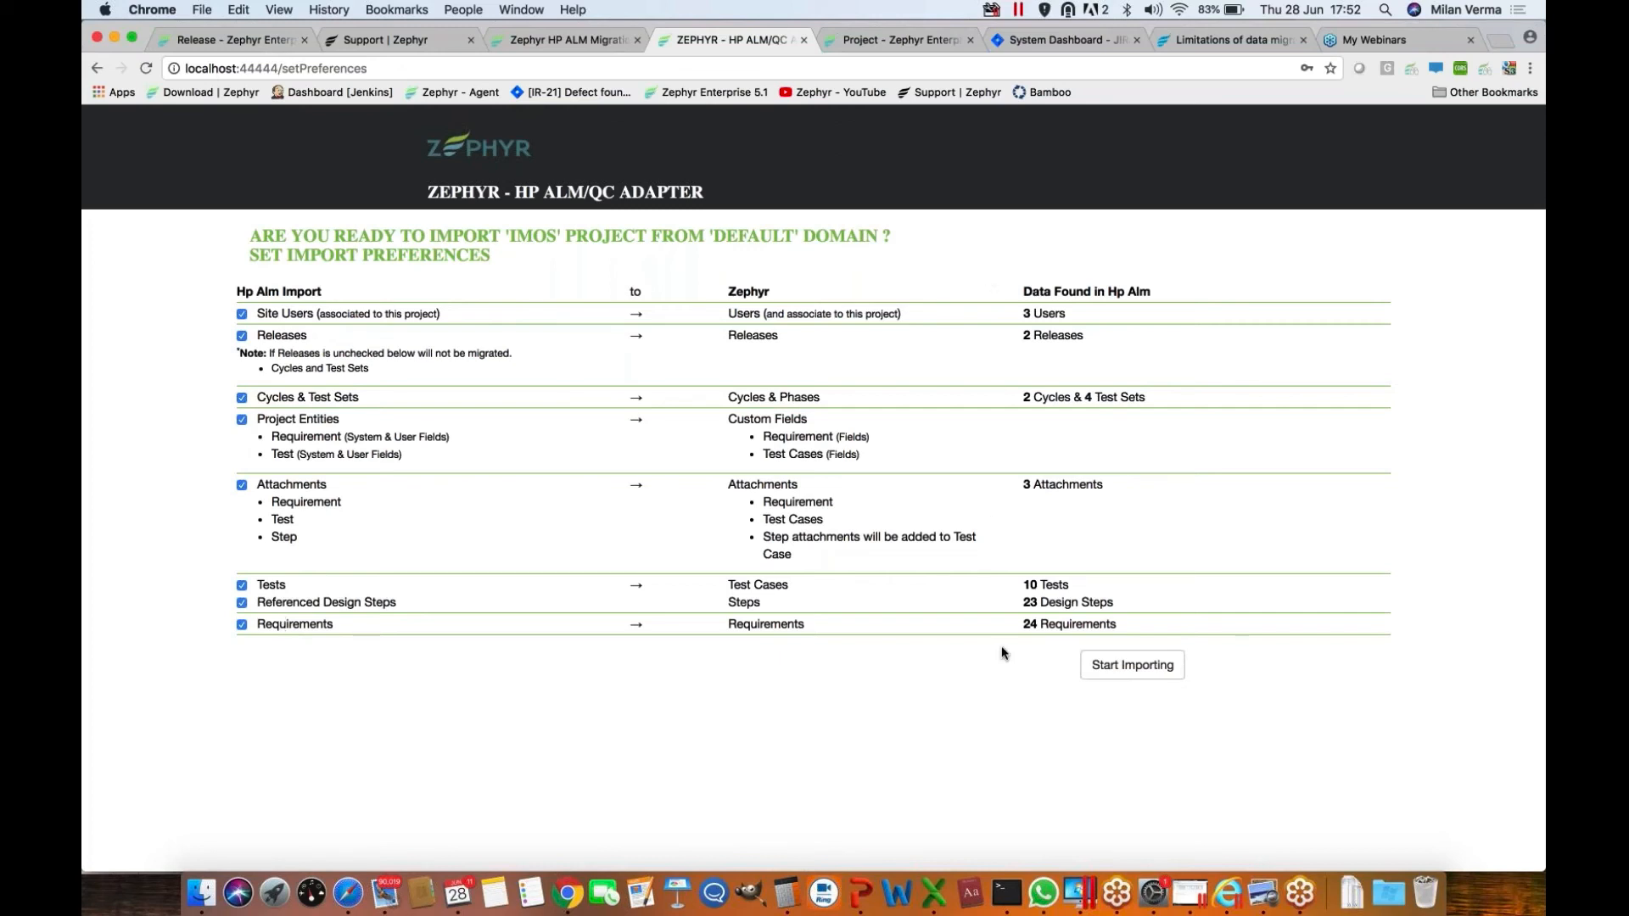
# Start importing the IMOS project into Zephyr with all import preferences selected
pyautogui.click(1134, 668)
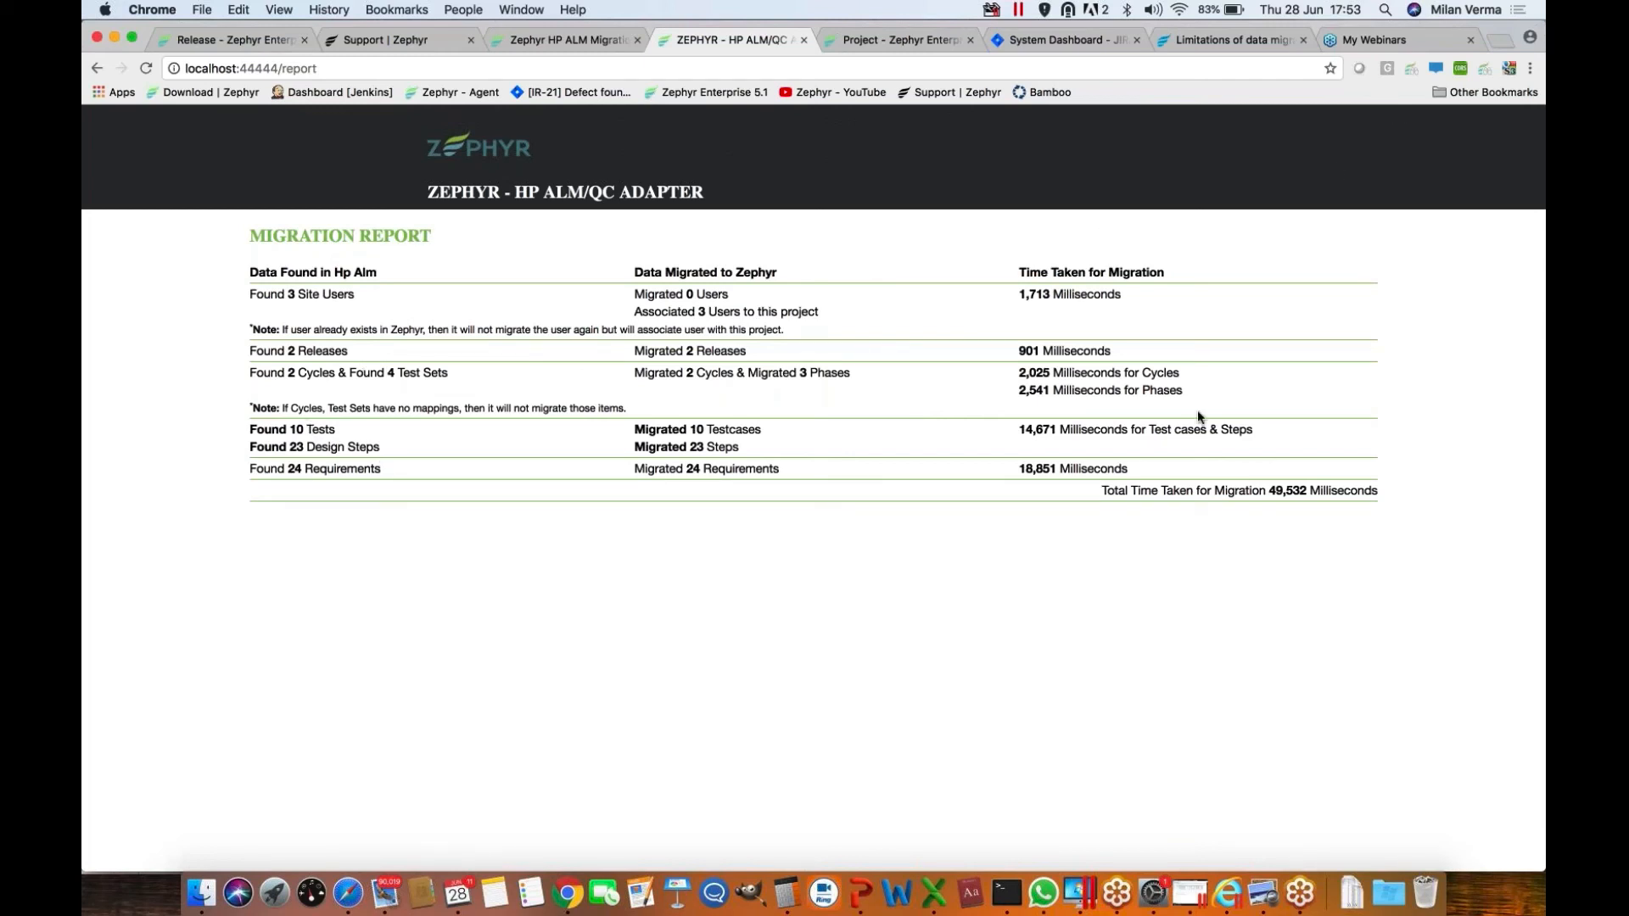
pyautogui.click(1442, 477)
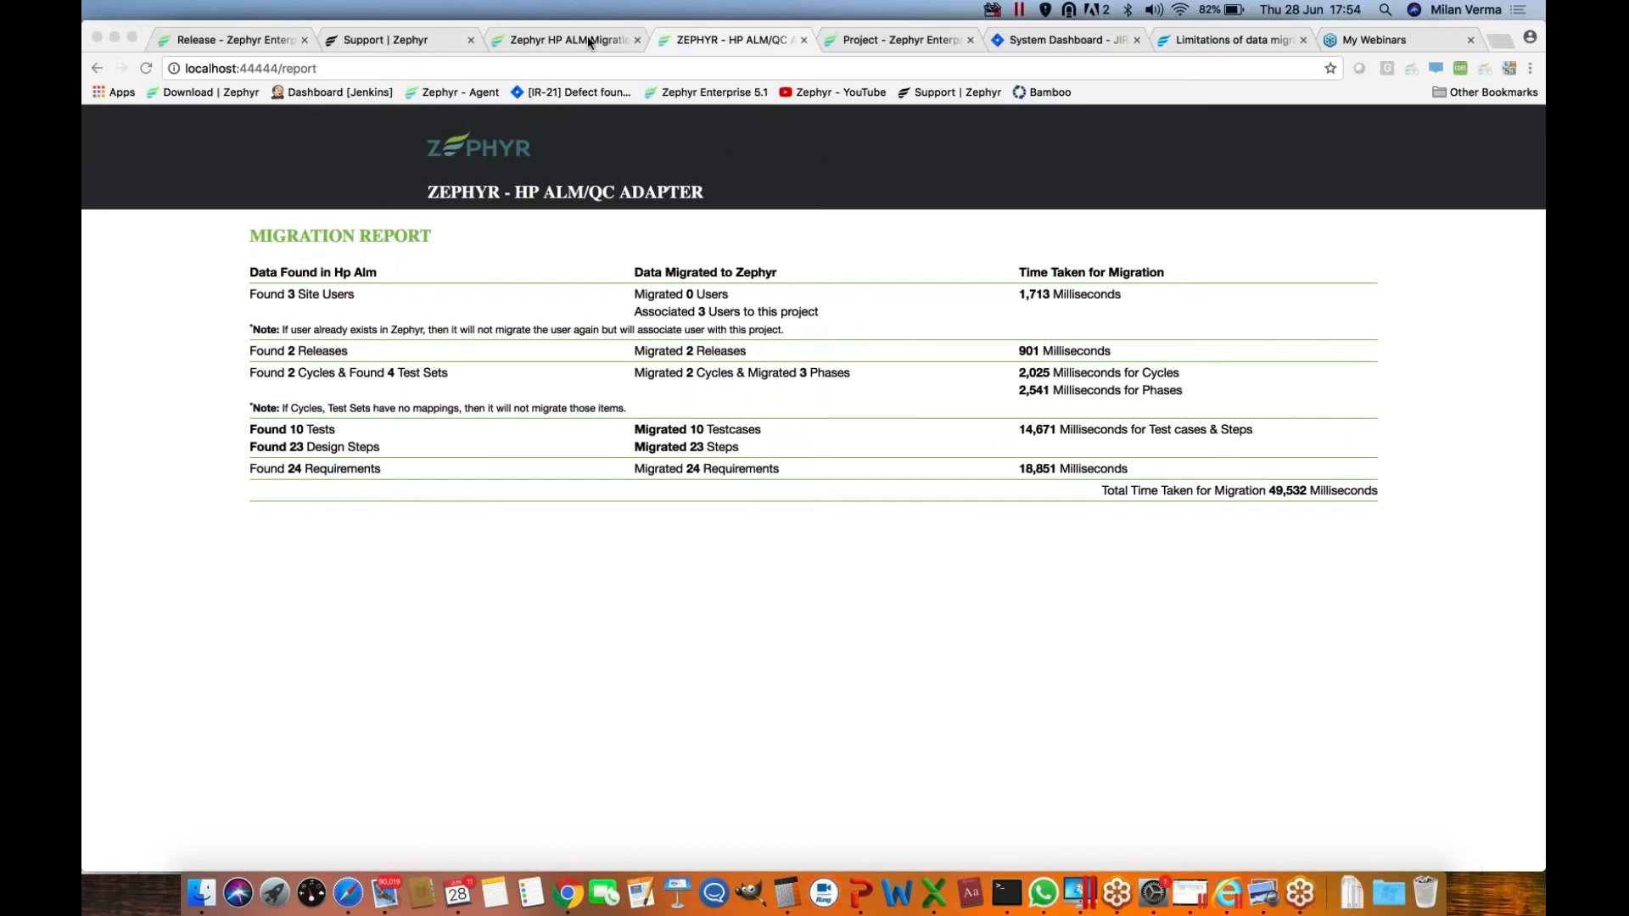
# Switch to the Zephyr project page and open Release 1.0 of the DEFAULT IMOS project
pyautogui.click(864, 44)
pyautogui.click(864, 41)
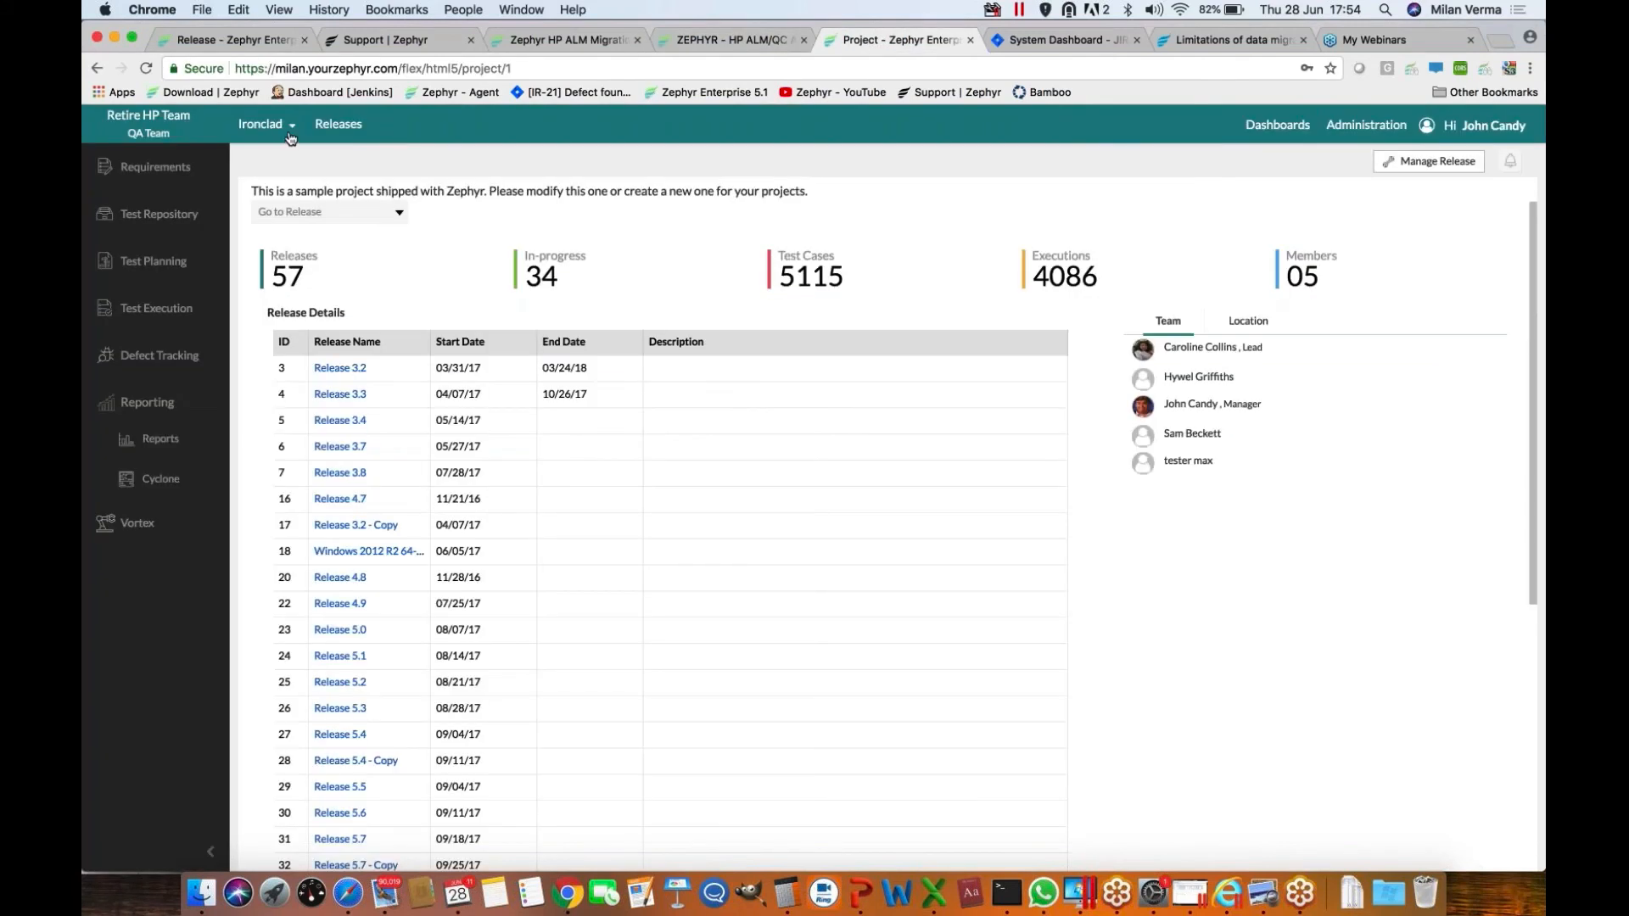
pyautogui.click(265, 125)
pyautogui.click(396, 264)
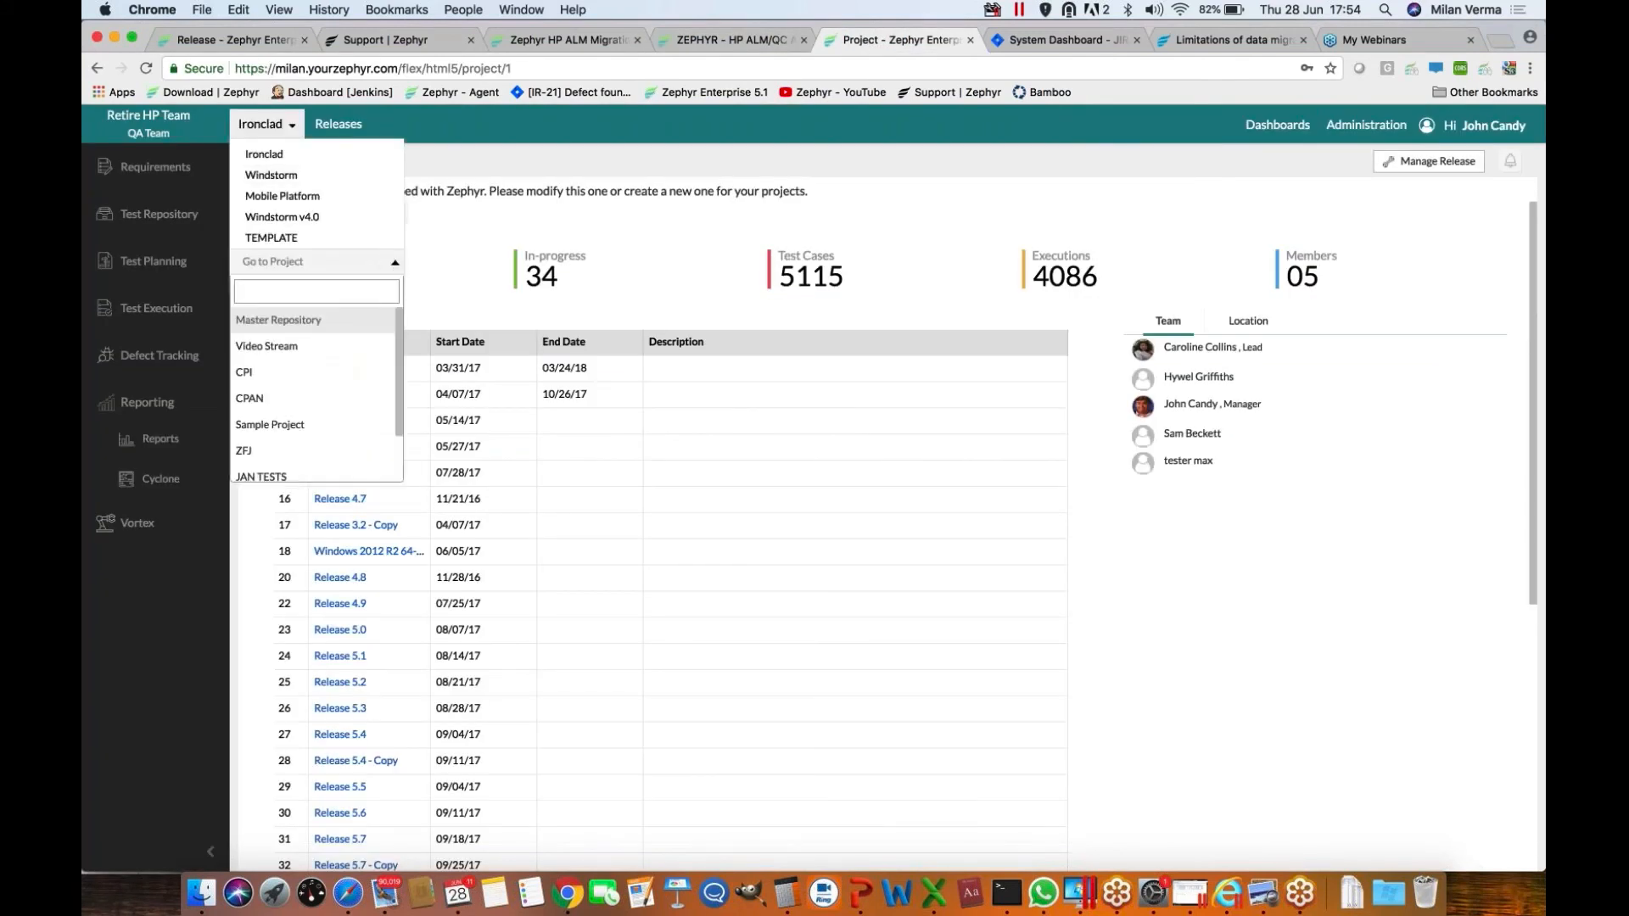
pyautogui.scroll(-3, 400, 415)
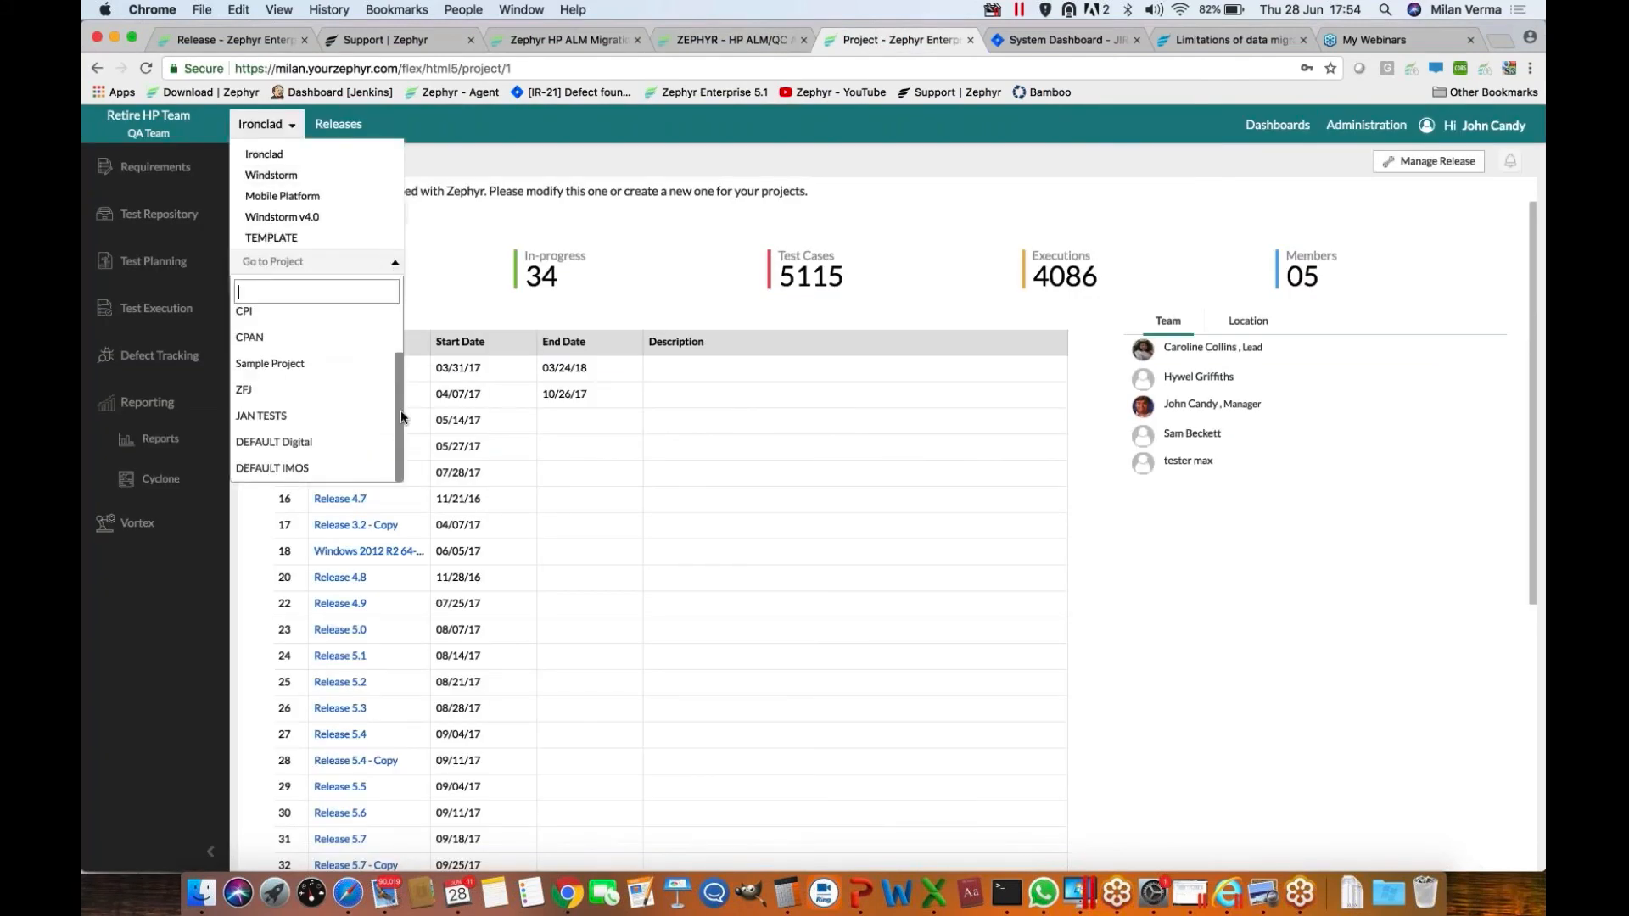
pyautogui.click(302, 471)
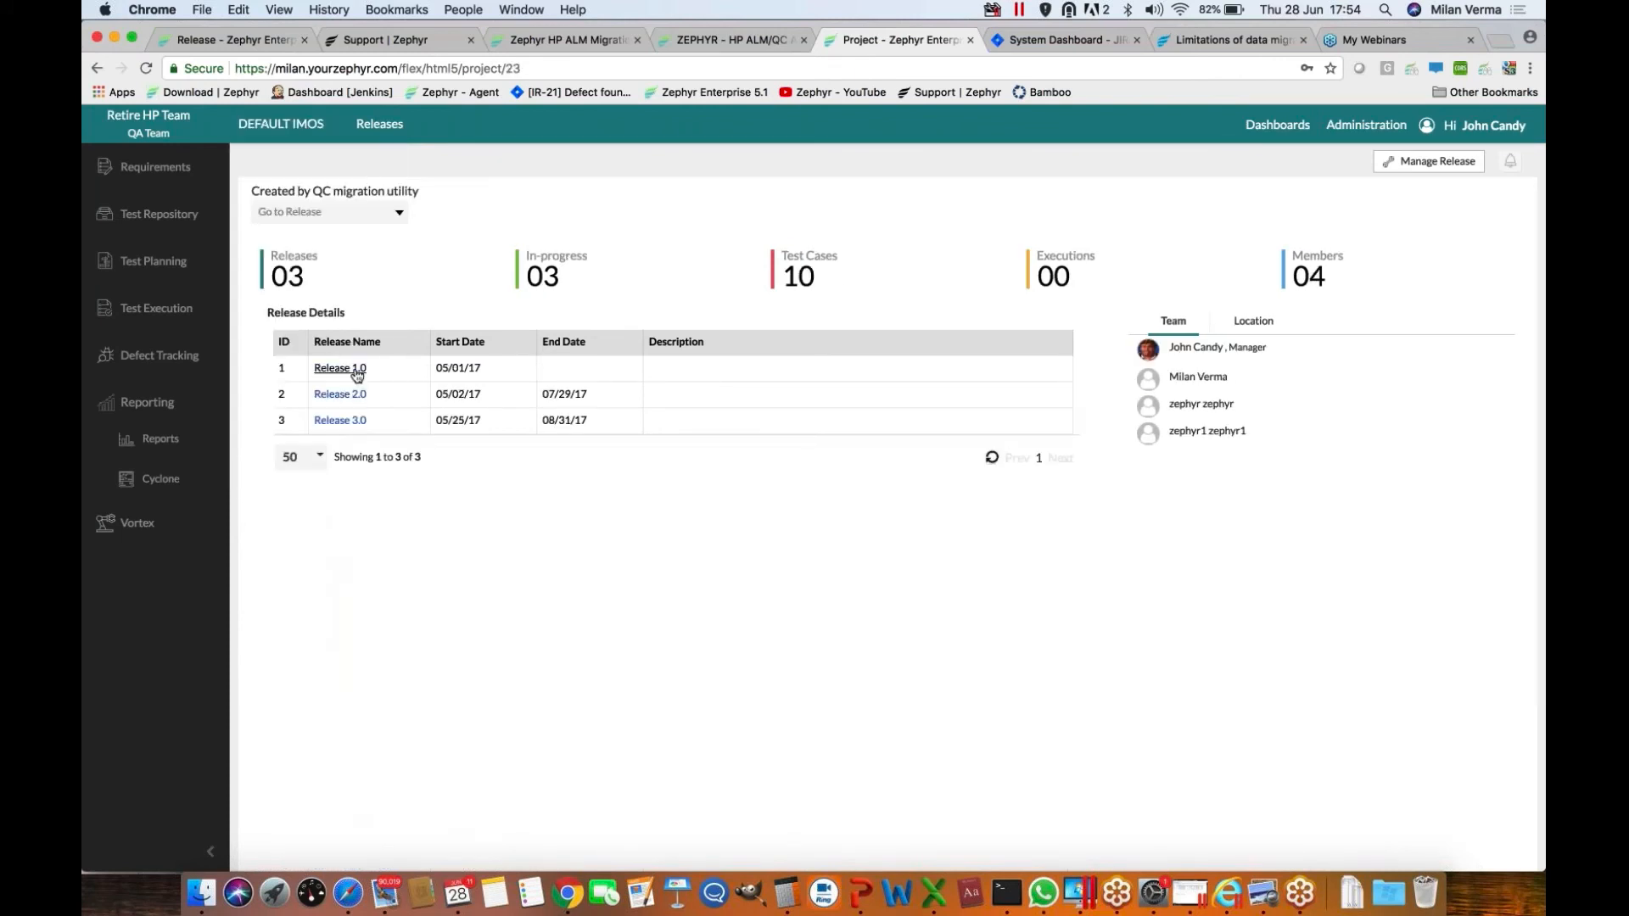
pyautogui.click(341, 369)
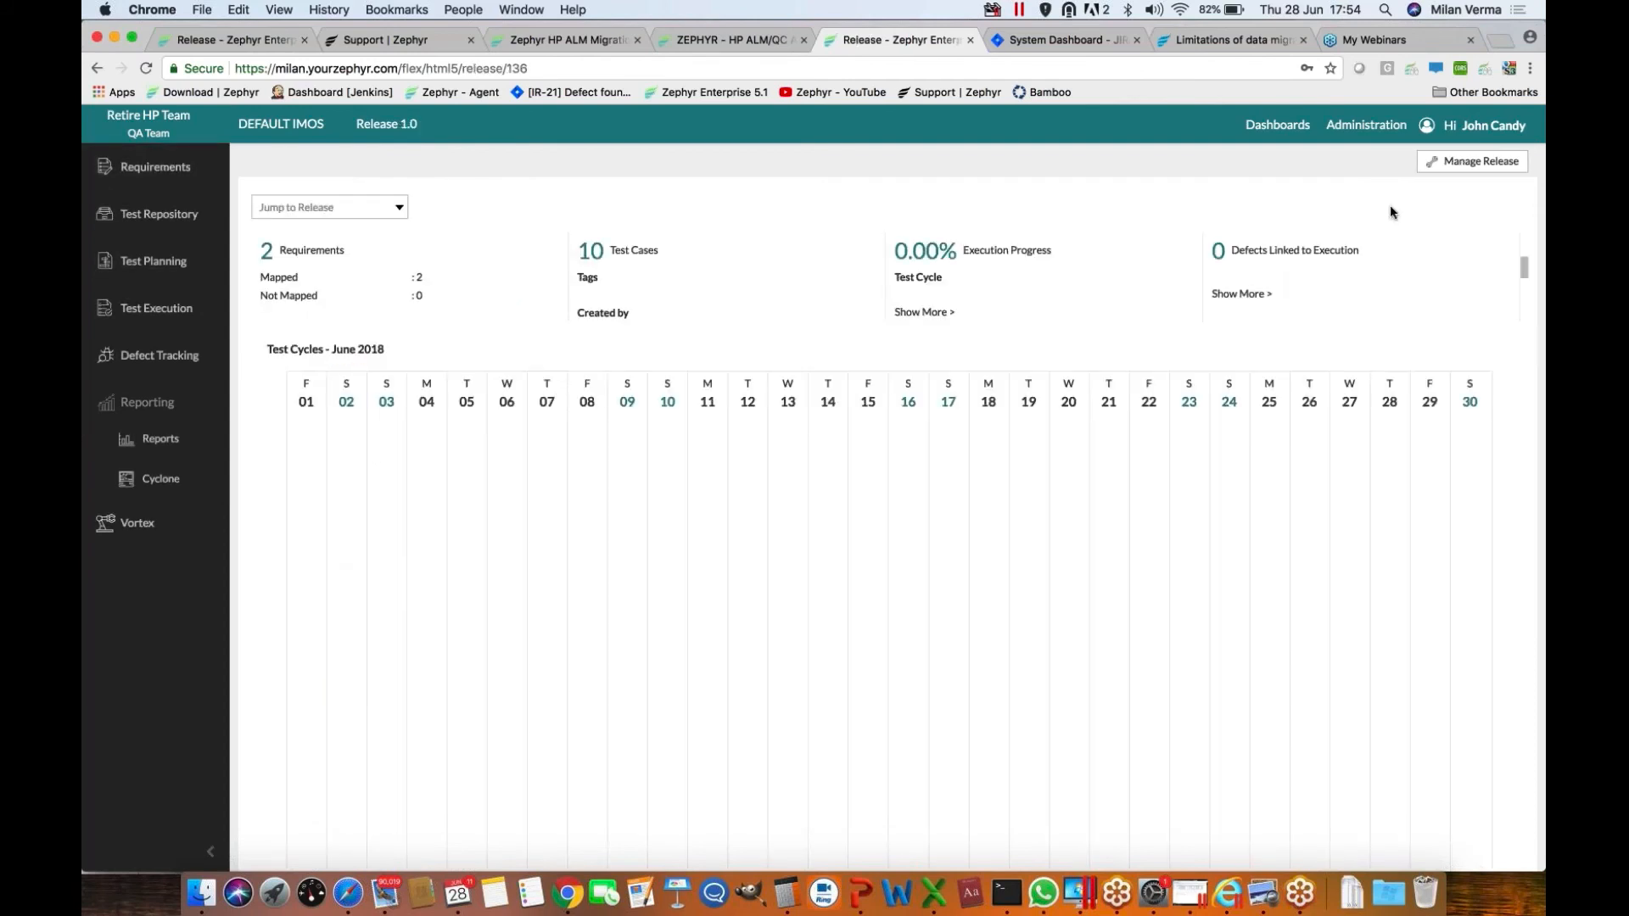
# View the migrated requirements in the Login folder under Requirements of Release 1.0
pyautogui.click(166, 181)
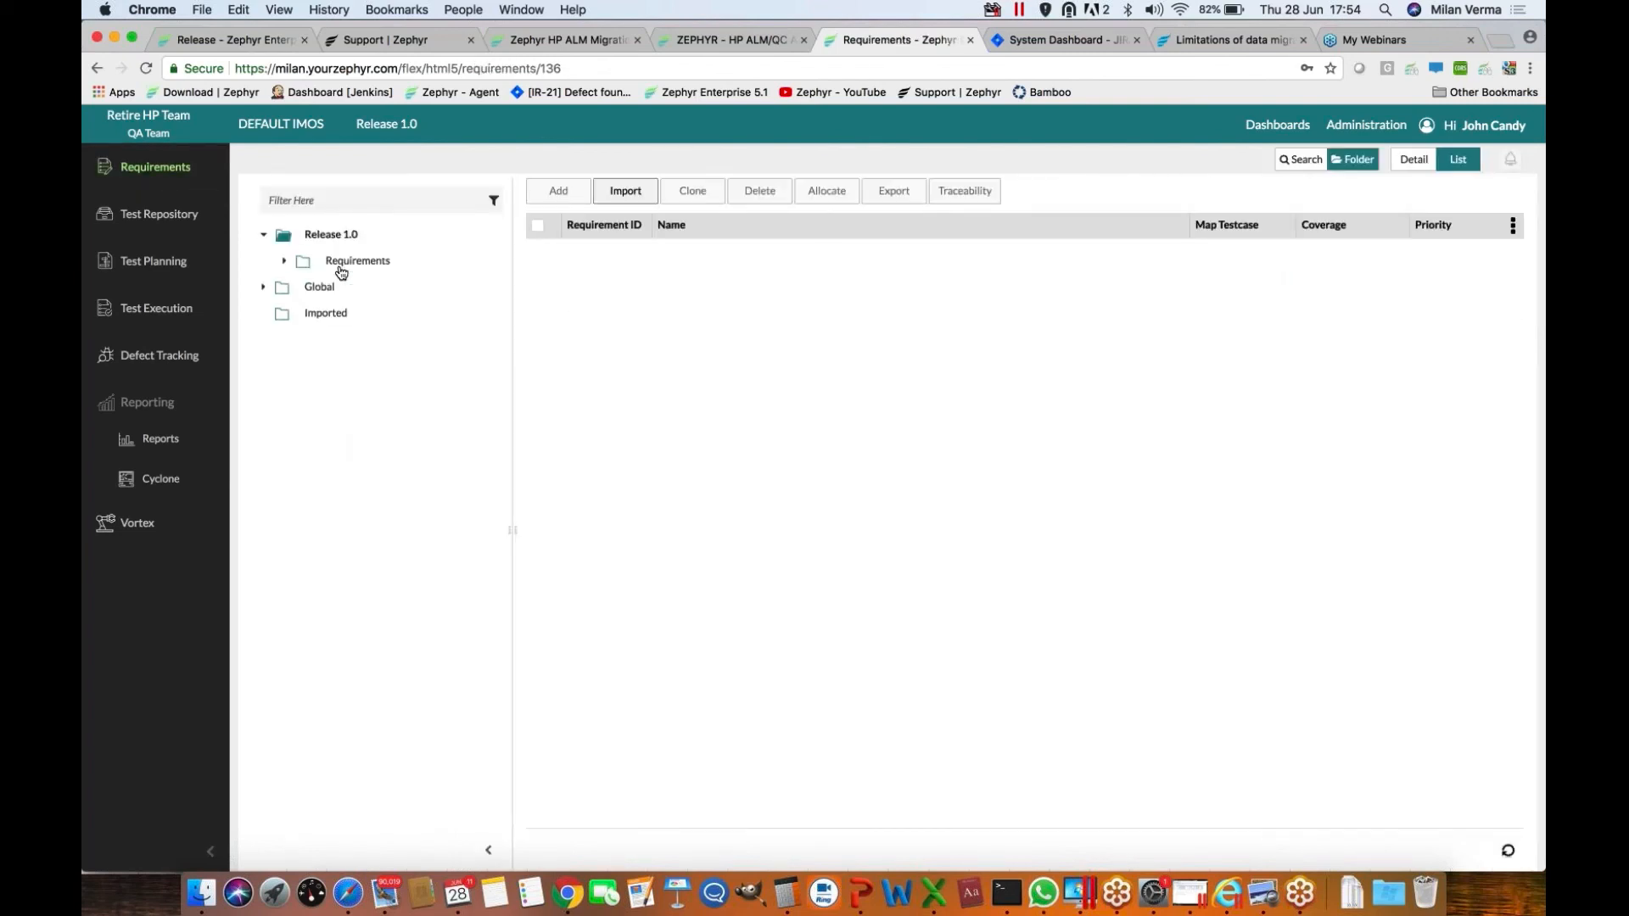
pyautogui.click(285, 262)
pyautogui.click(360, 289)
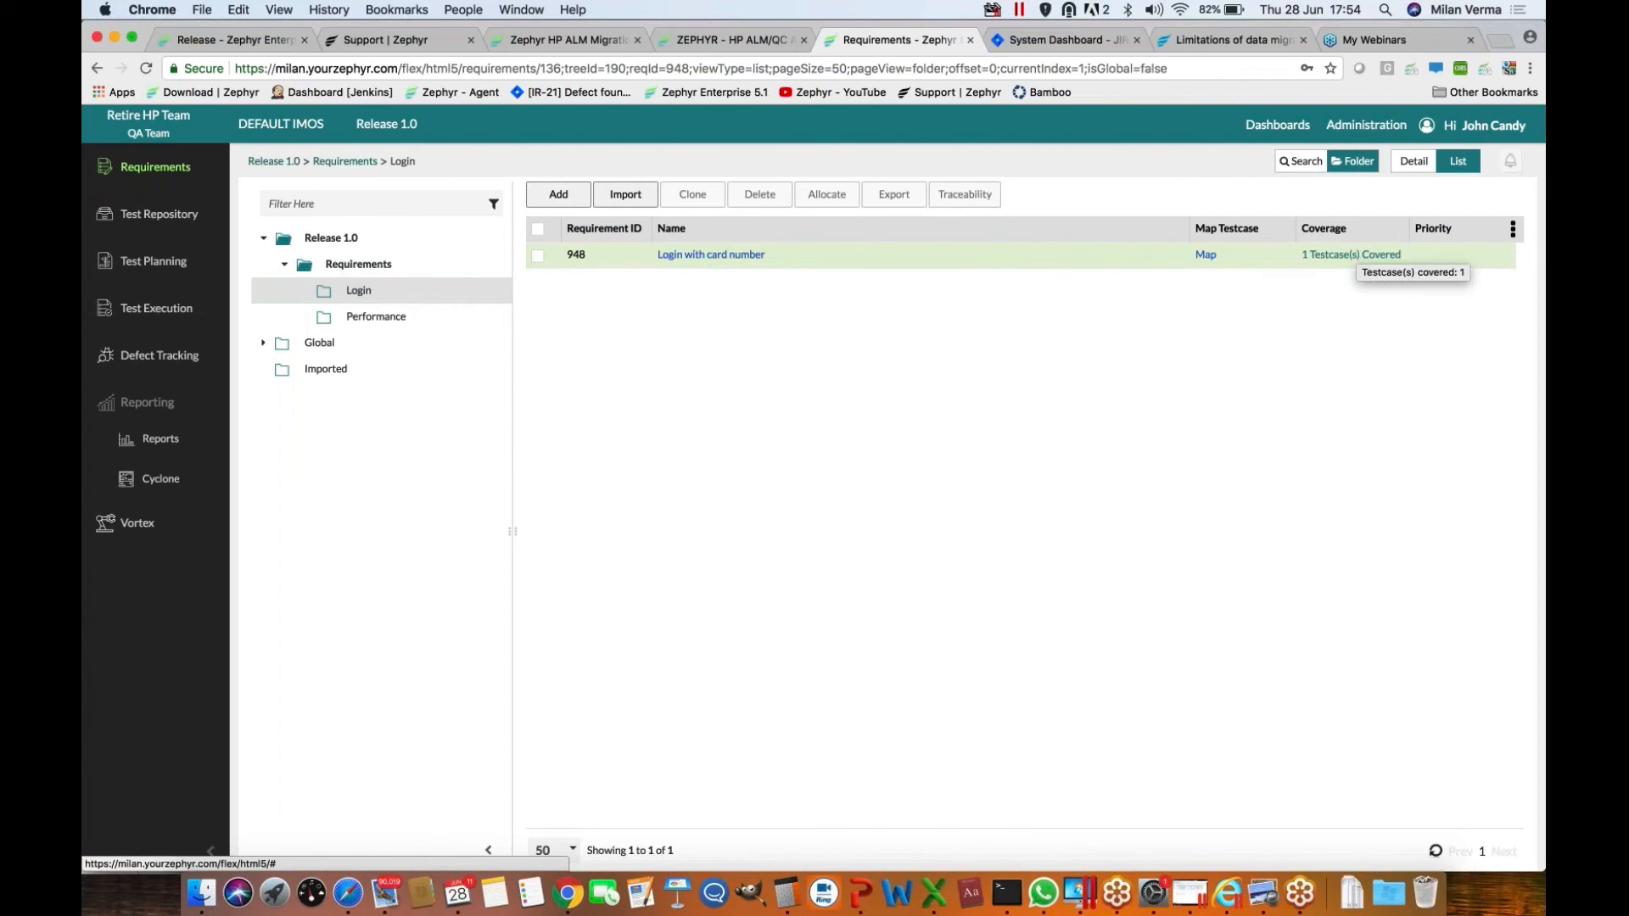
# View the migrated test cases in the Functional folder under Subject in the Test Repository
pyautogui.click(172, 227)
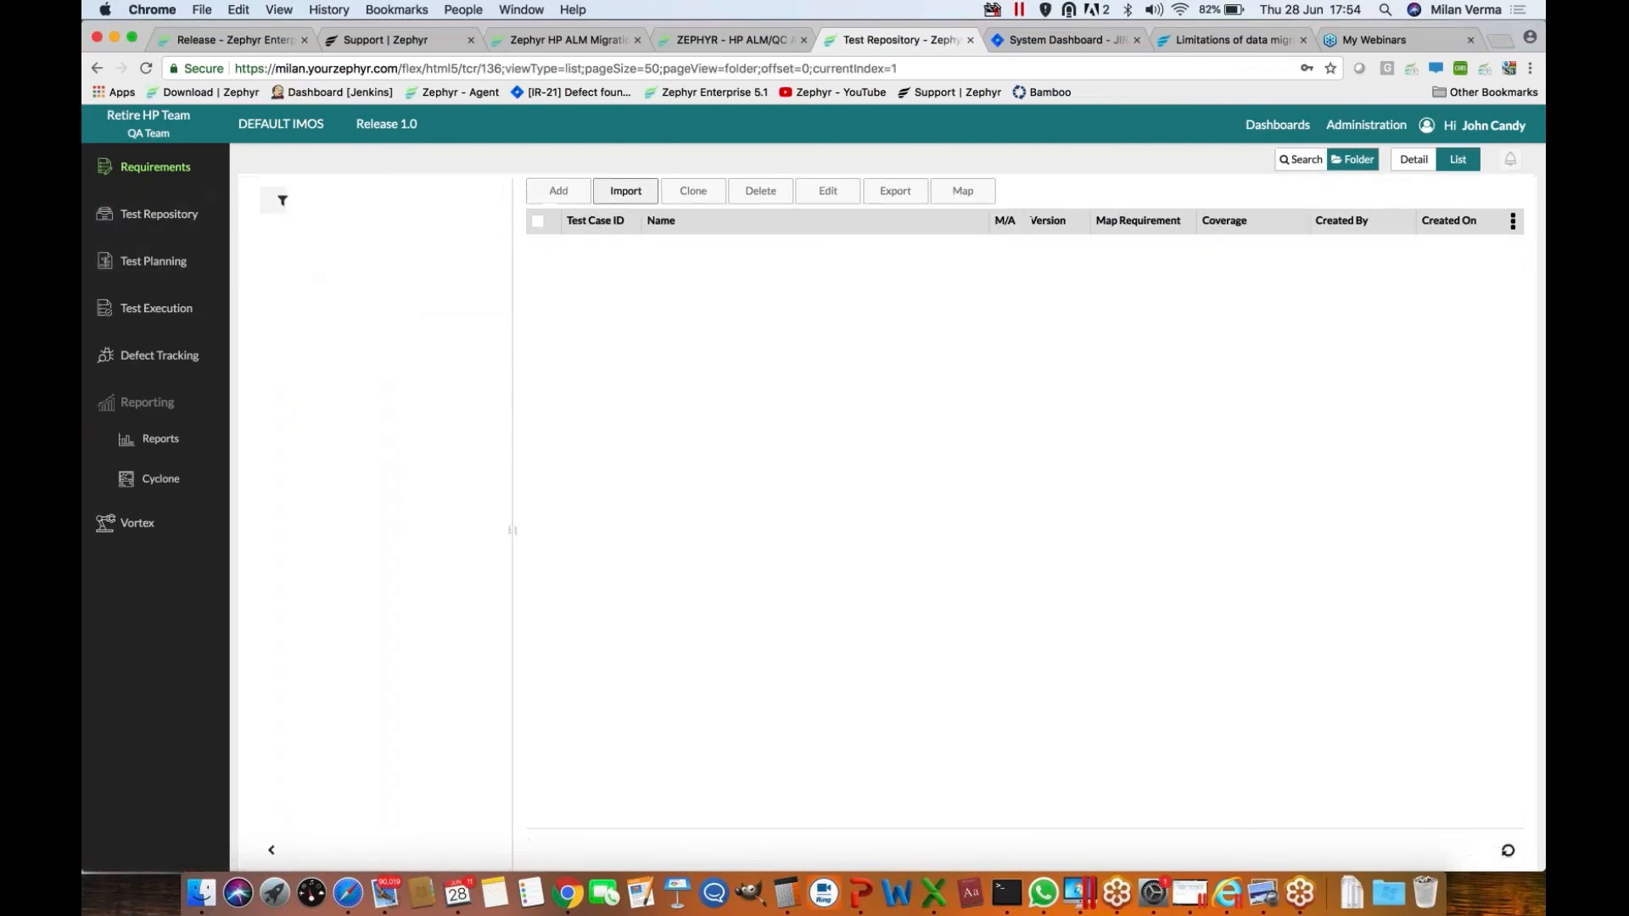
pyautogui.click(263, 238)
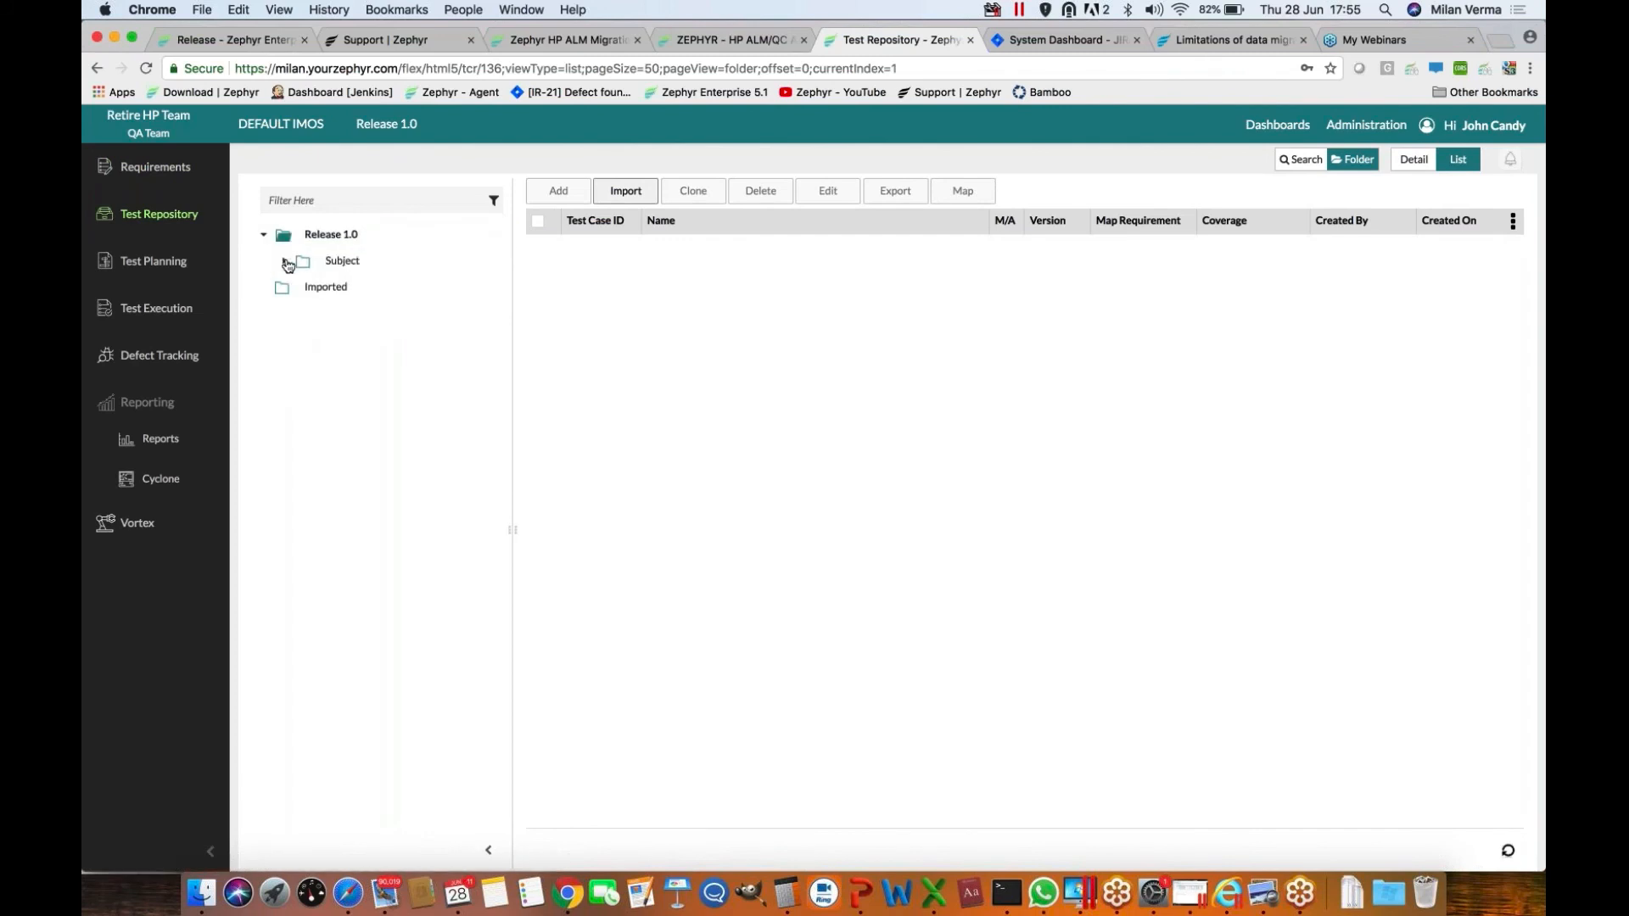
pyautogui.click(285, 264)
pyautogui.click(364, 290)
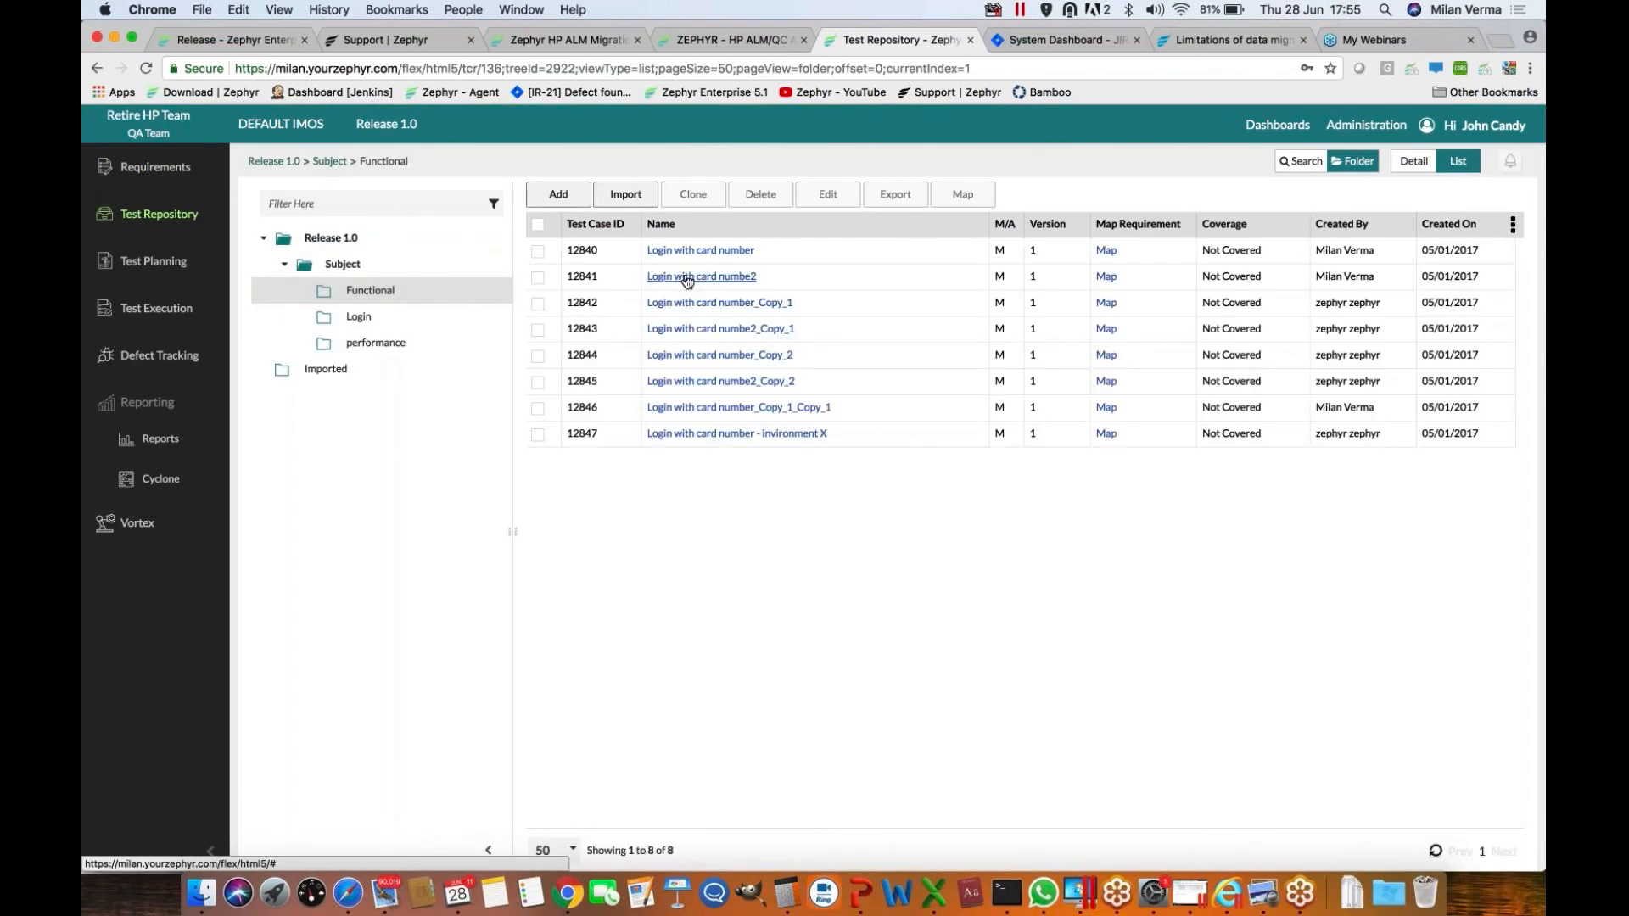
# Check the Test Planning and Test Execution pages of Release 1.0
pyautogui.click(182, 278)
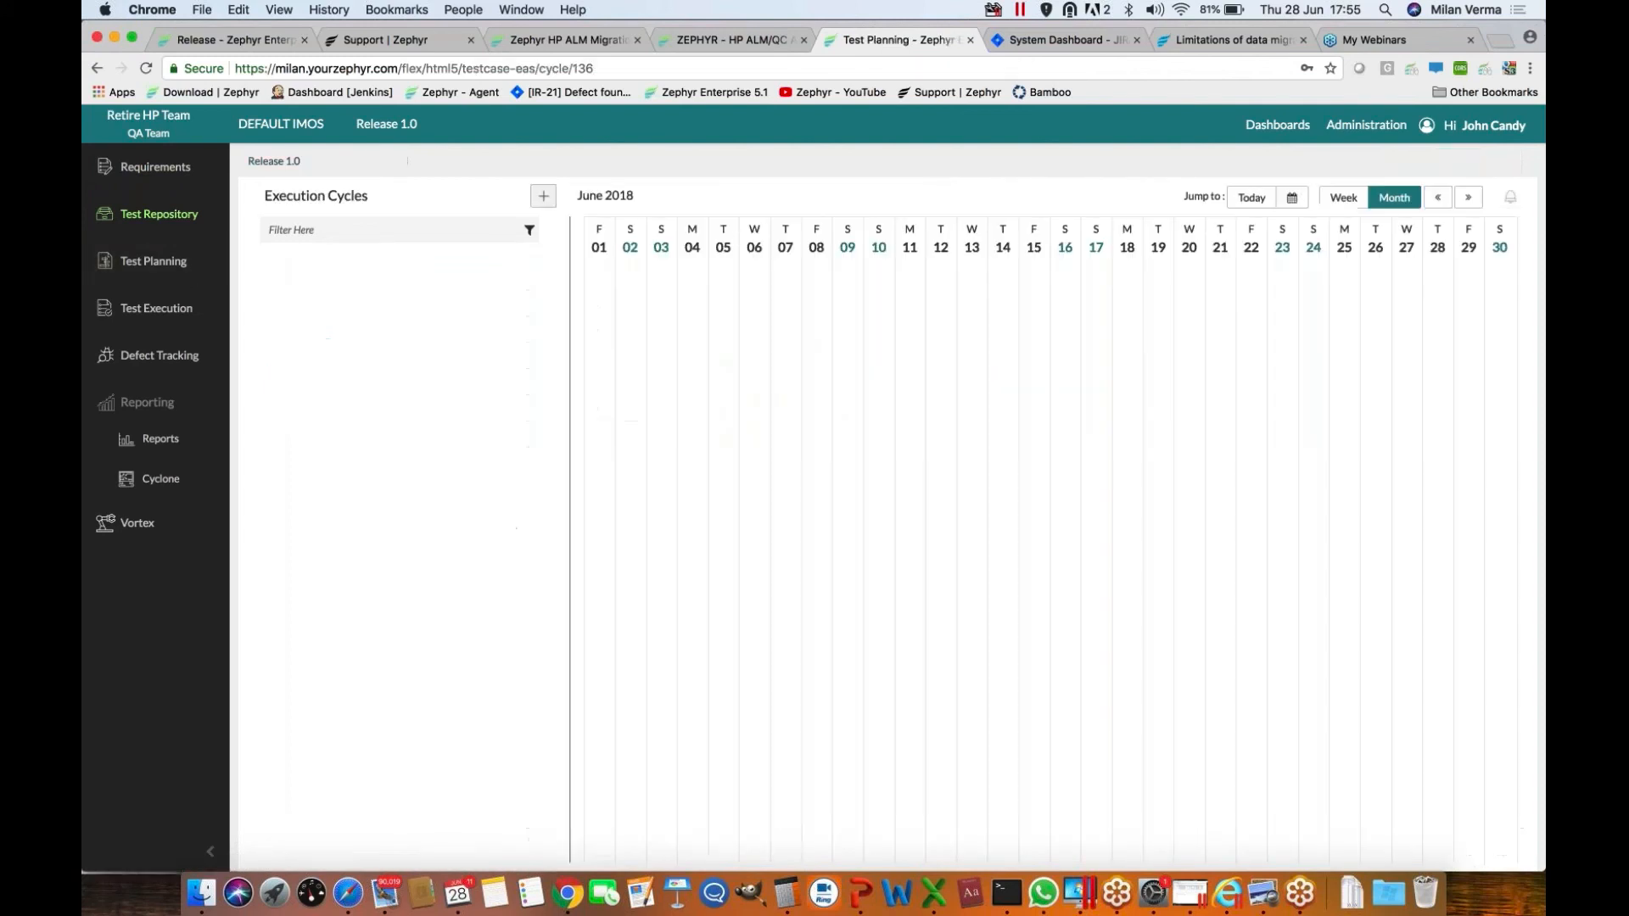
pyautogui.click(172, 312)
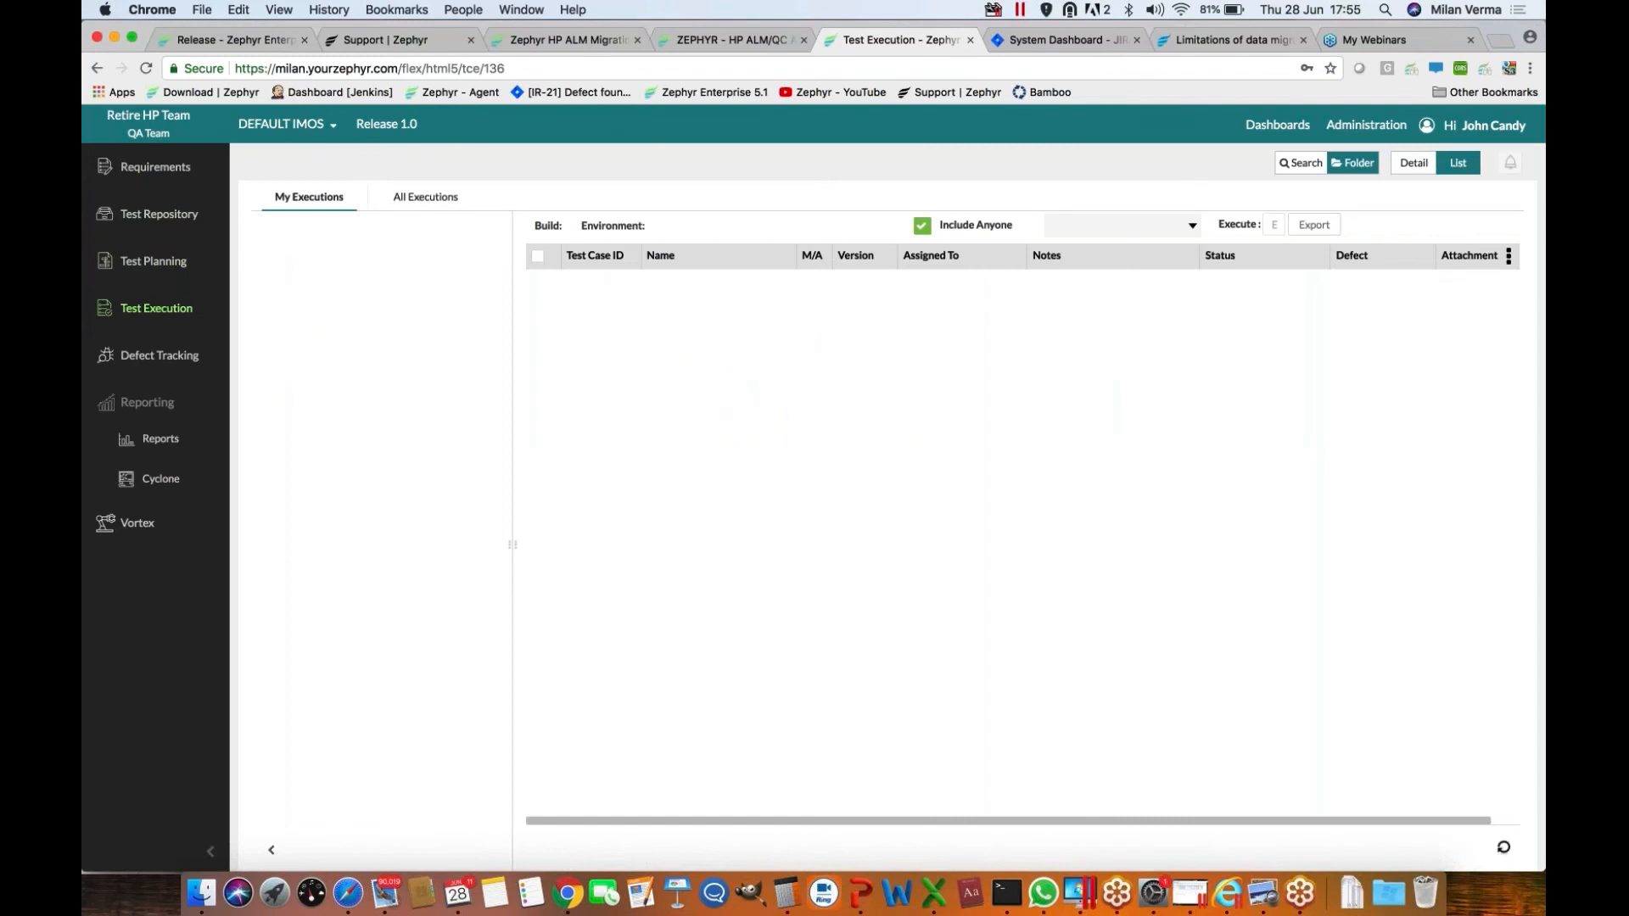
# Switch from DEFAULT IMOS to the DEFAULT Digital project
pyautogui.click(284, 124)
pyautogui.click(394, 261)
pyautogui.scroll(-2, 280, 458)
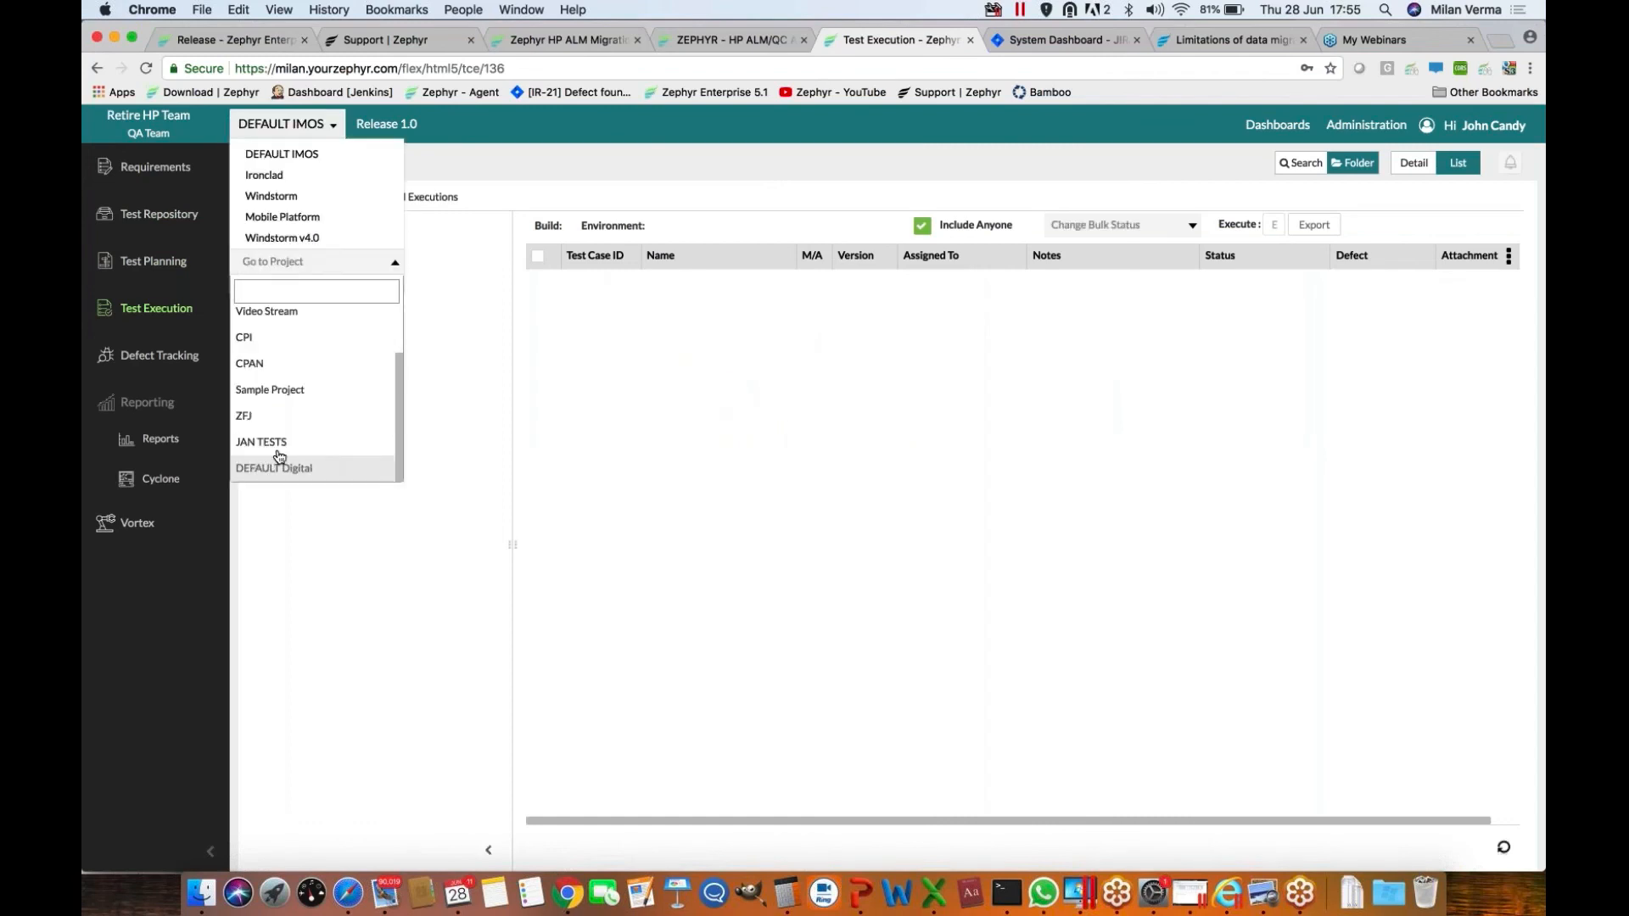
pyautogui.click(276, 467)
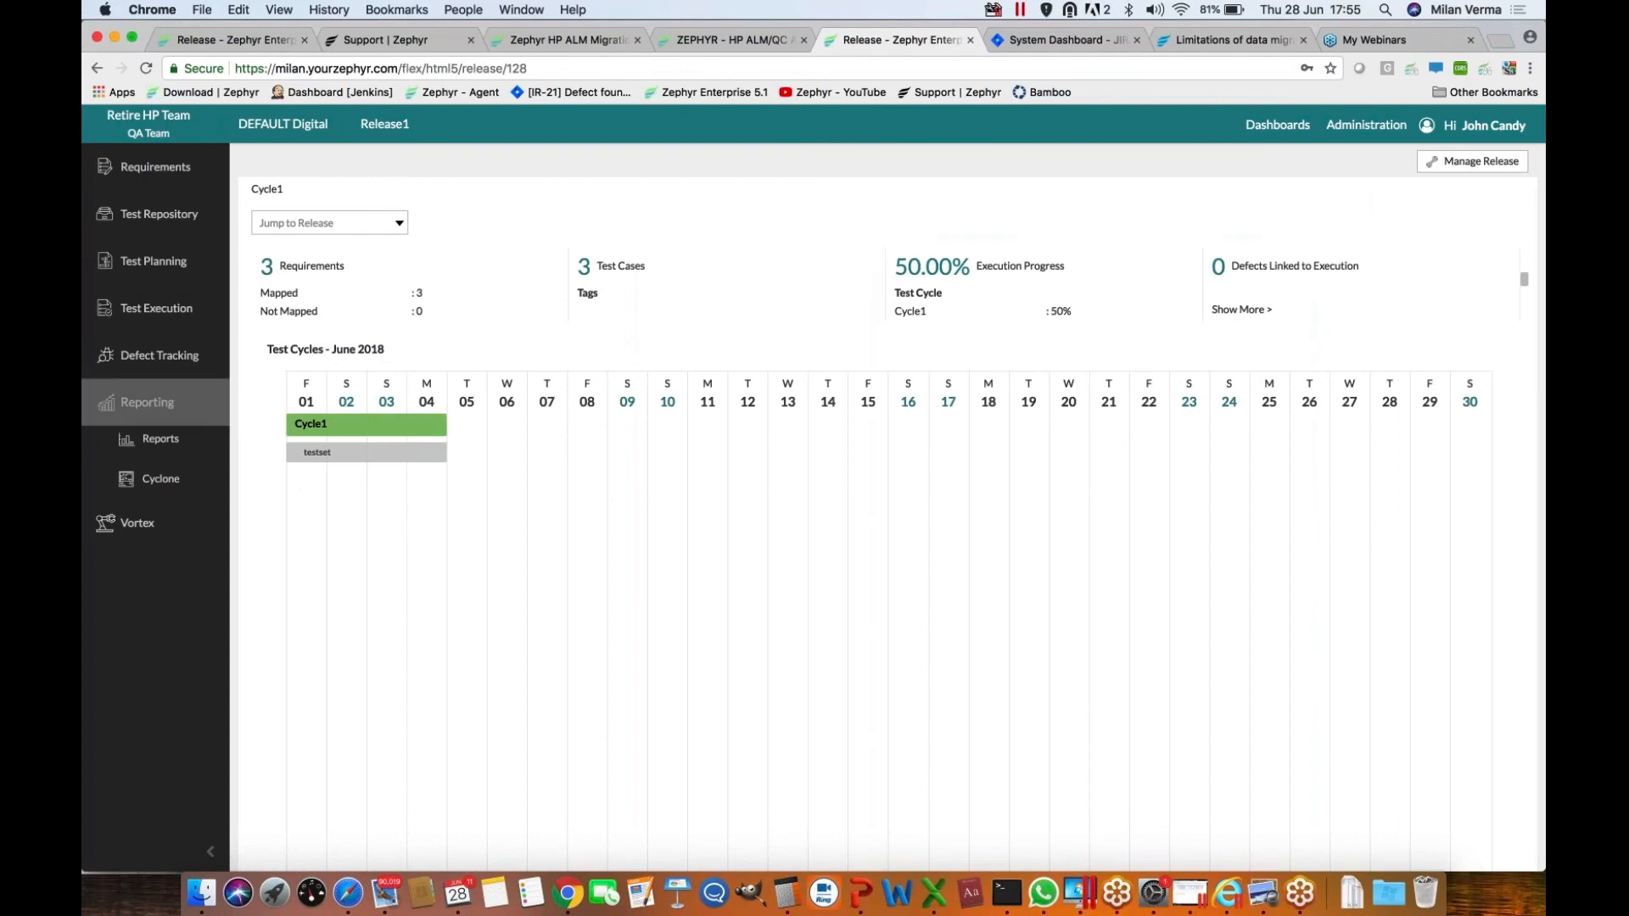
# View the test executions and their statuses in the testset phase of Cycle1 under Release1
pyautogui.click(168, 315)
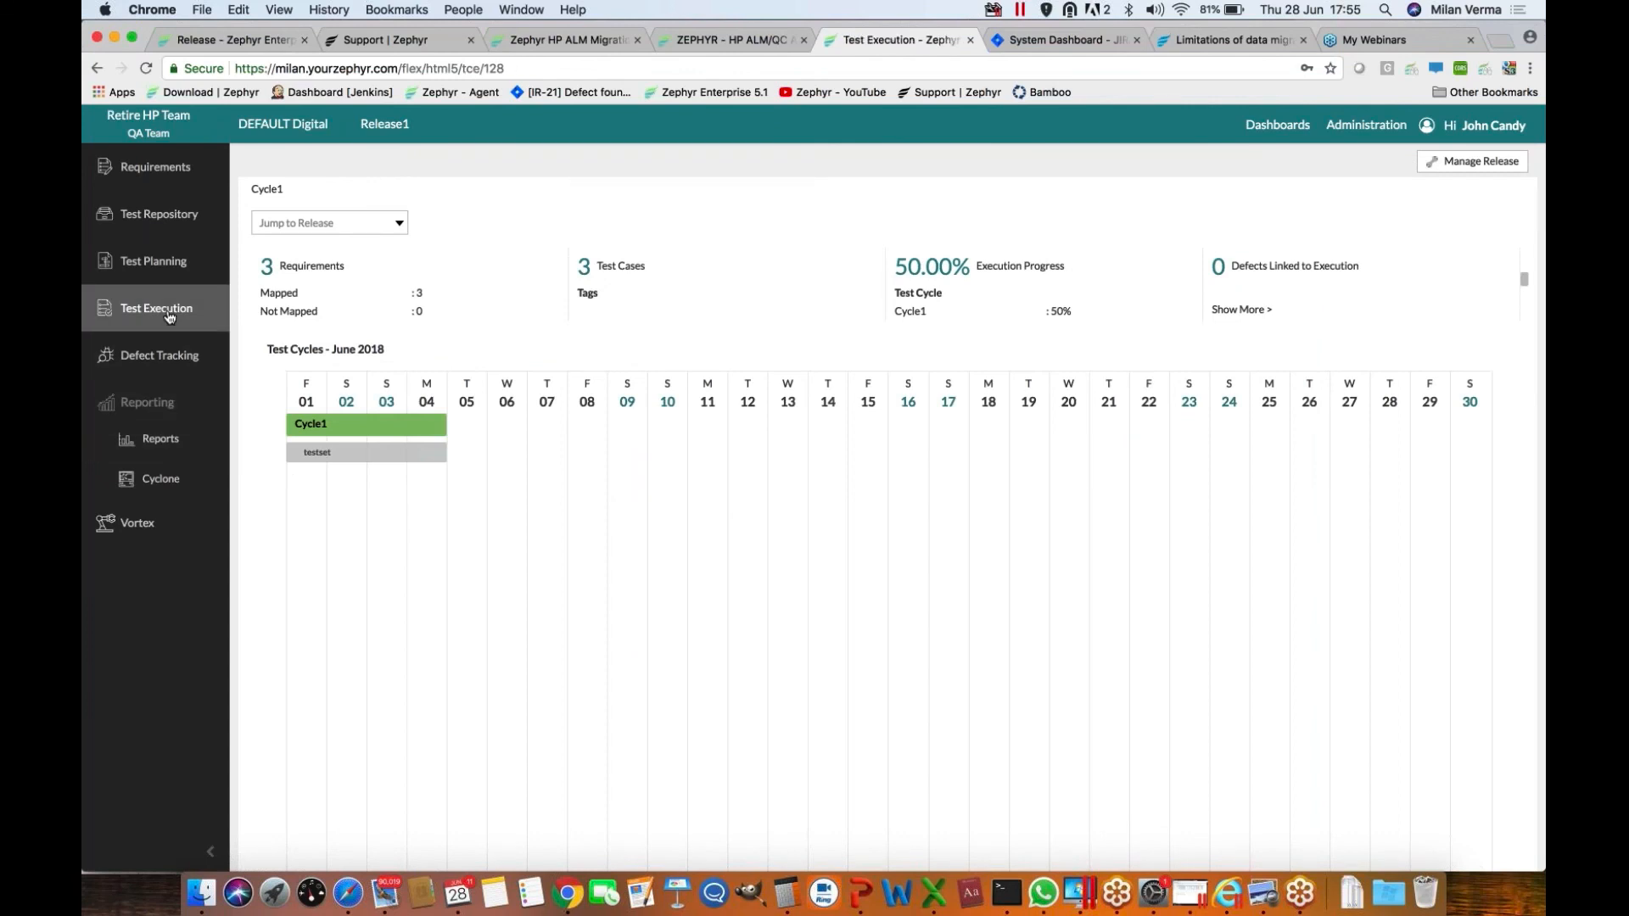
pyautogui.click(338, 284)
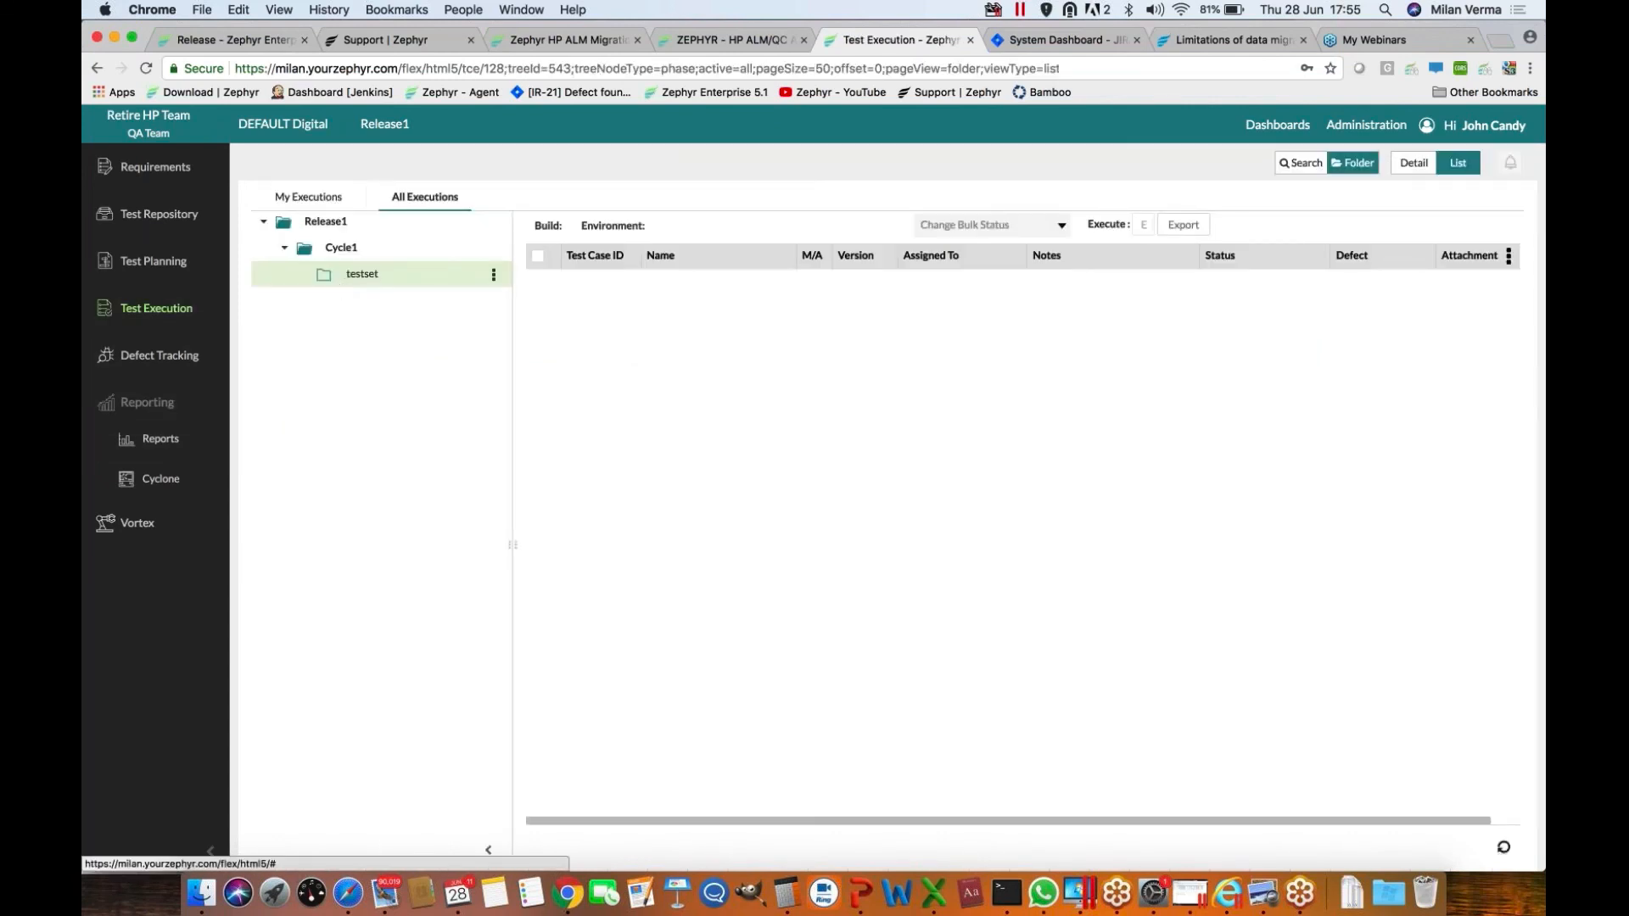
pyautogui.click(1061, 286)
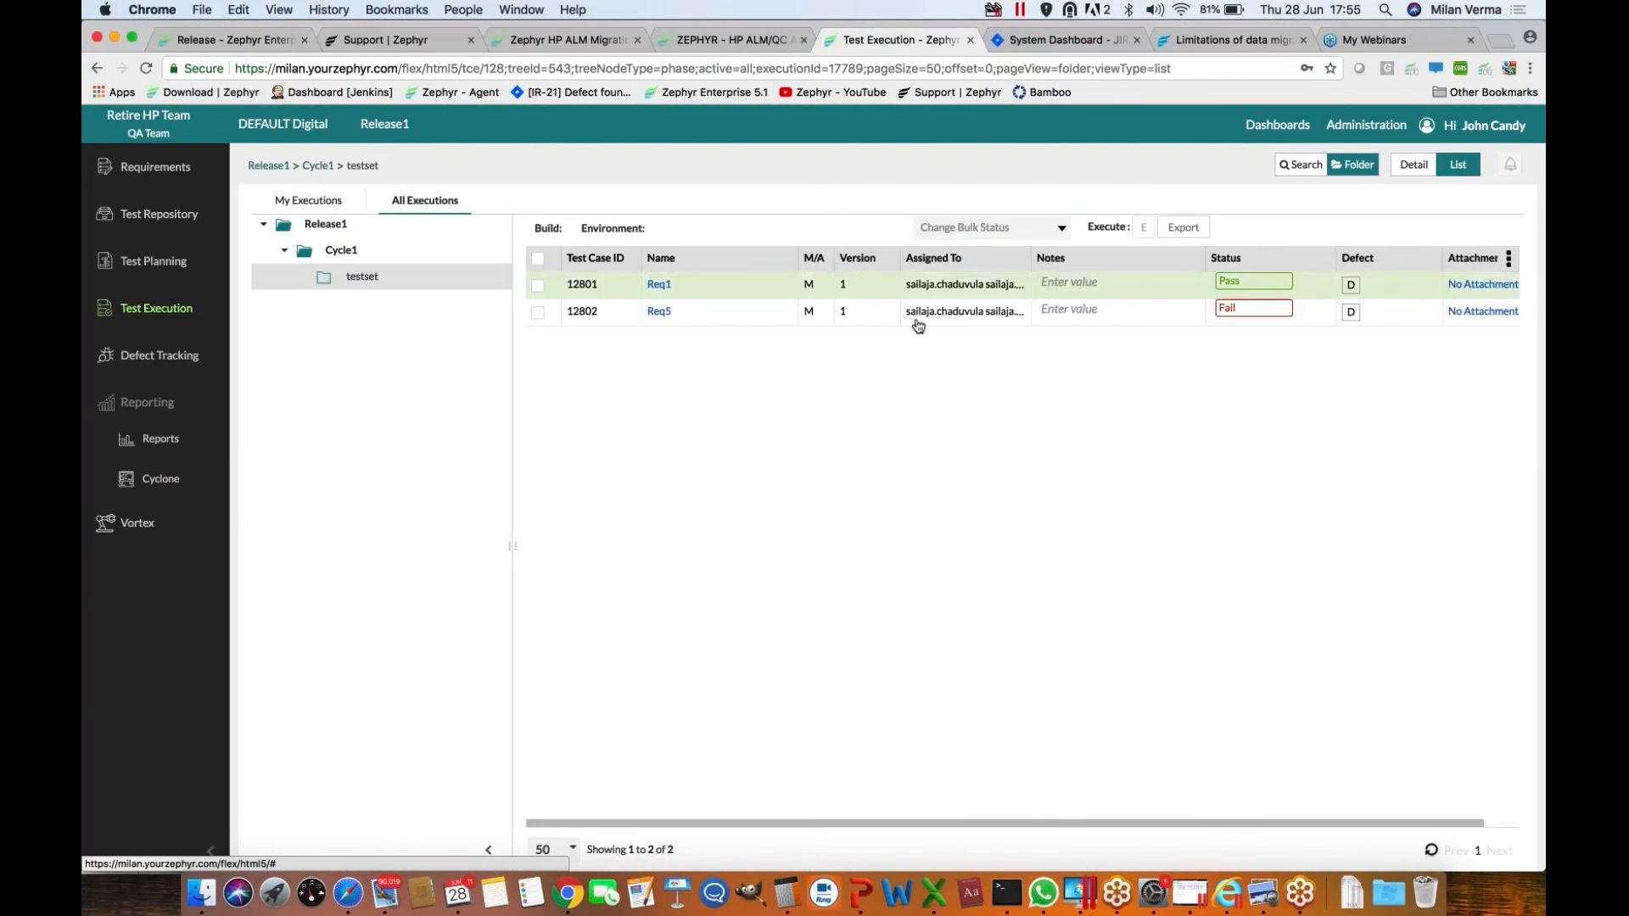
# In the Sample Project on the other Zephyr instance, open the uft automation job in Vortex to view its settings
pyautogui.click(231, 44)
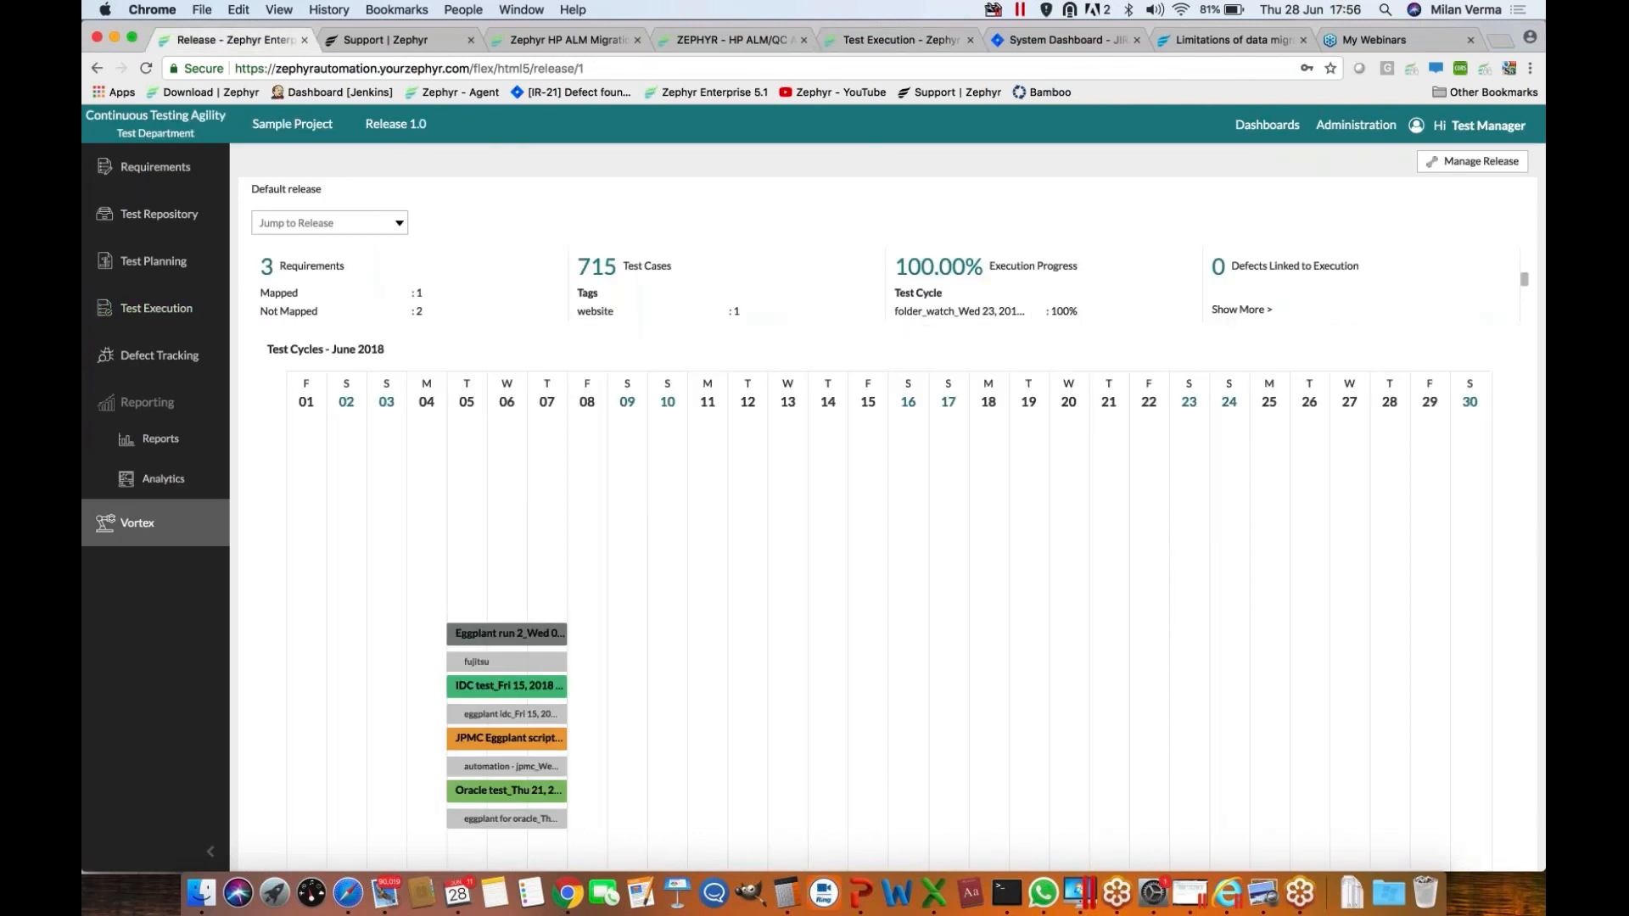
pyautogui.click(136, 523)
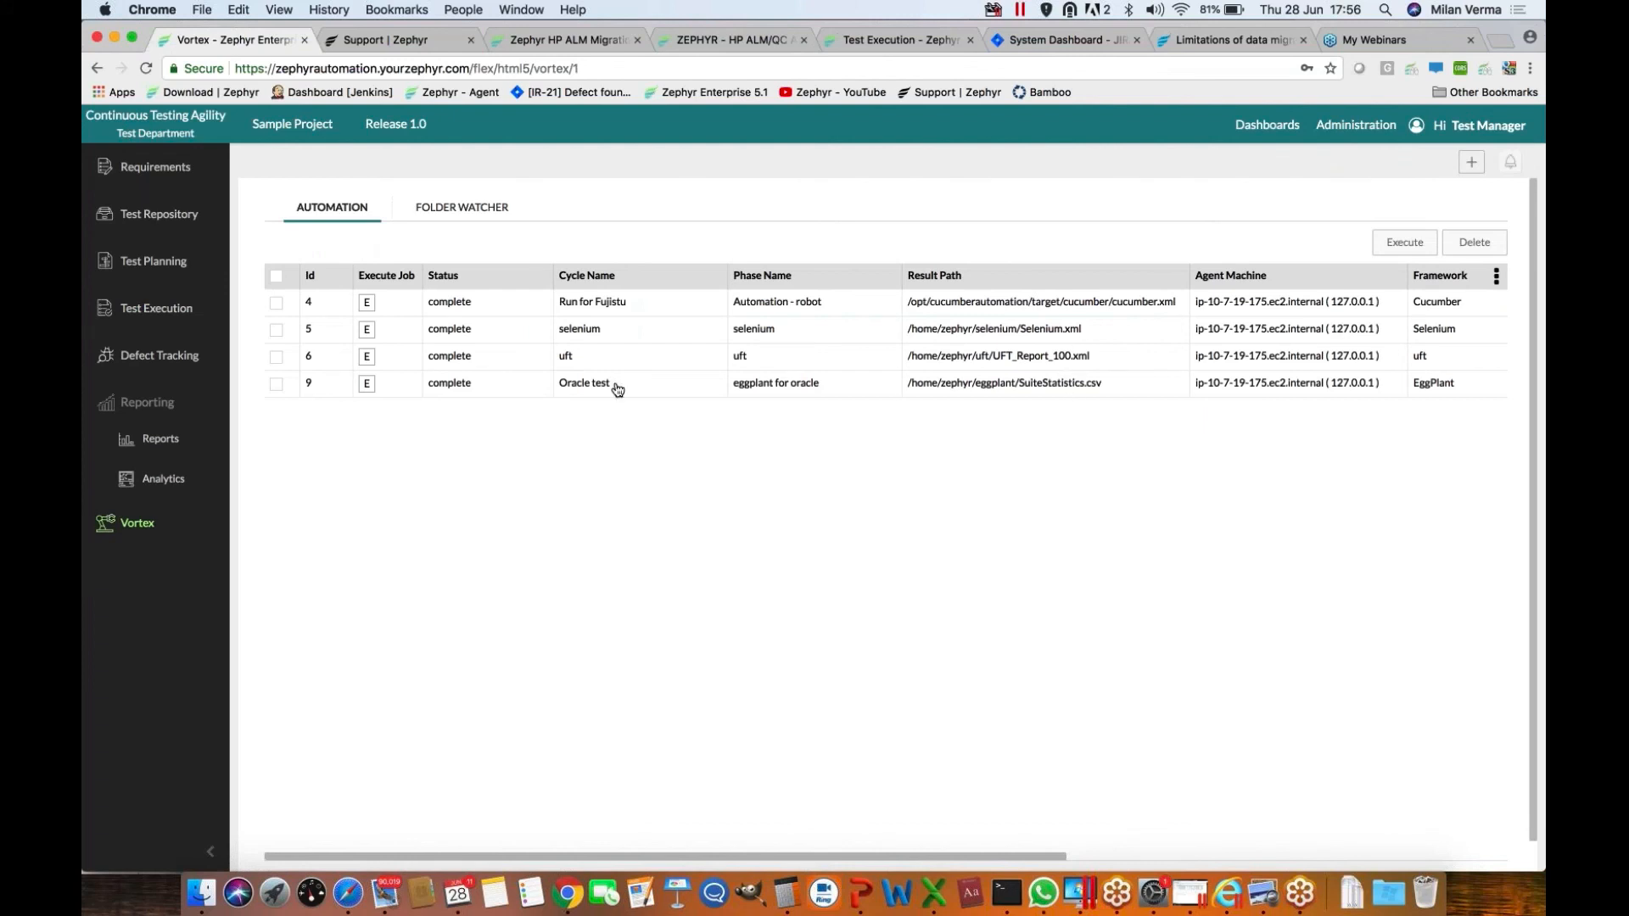
pyautogui.click(463, 360)
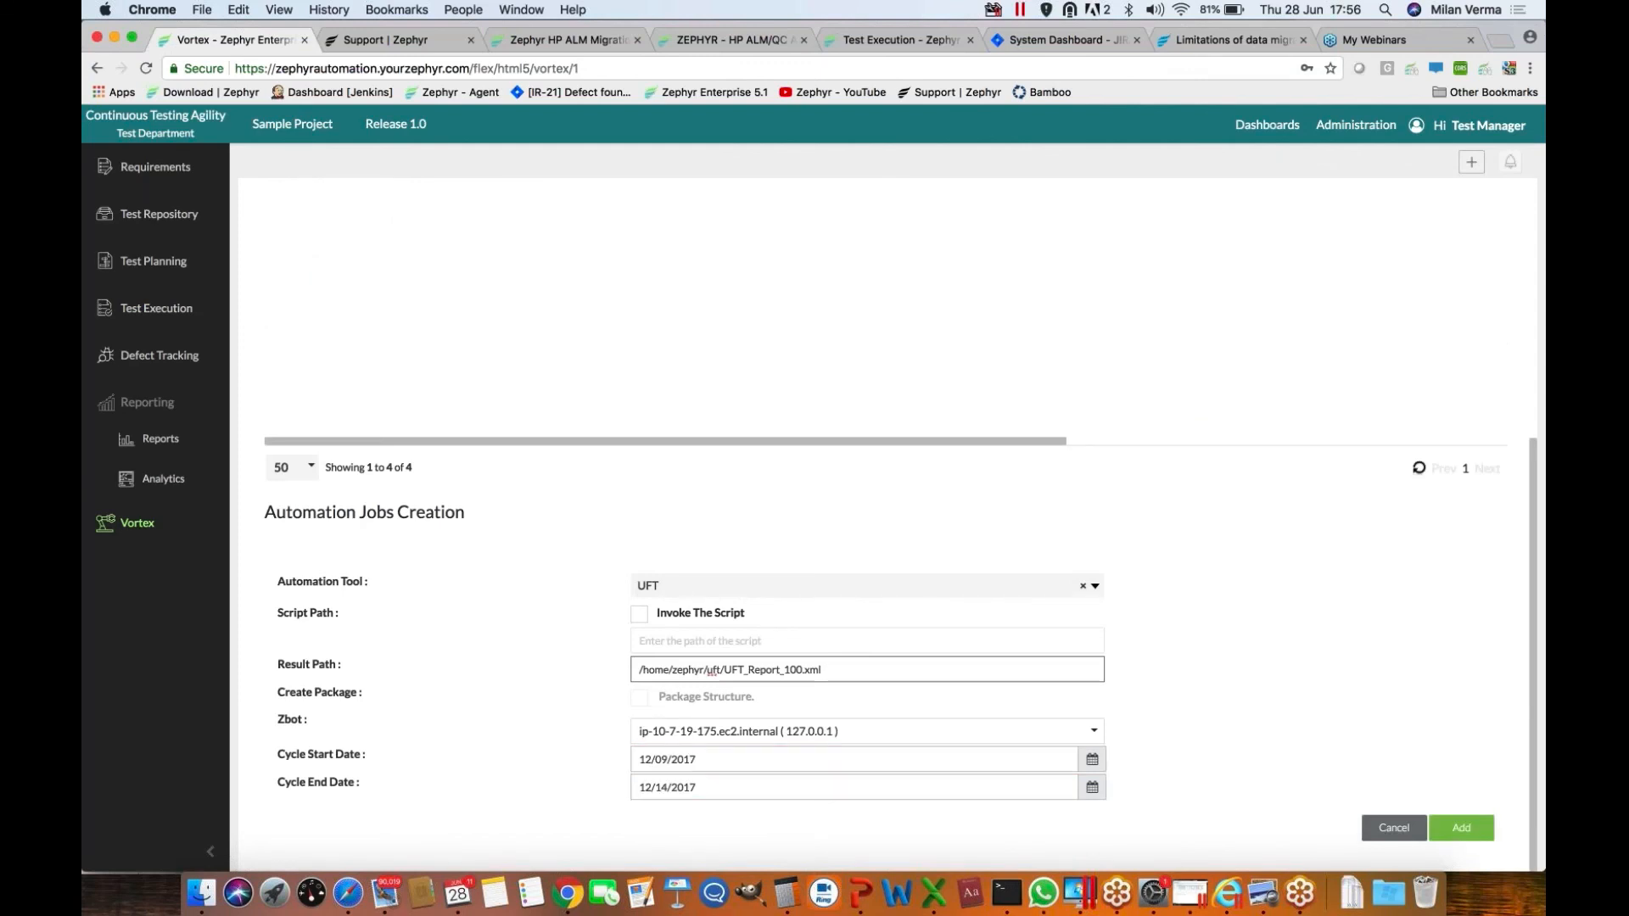
# Try enabling script invocation for the UFT automation job with the Zbot ip-10-7-19-175.ec2.internal
pyautogui.click(639, 613)
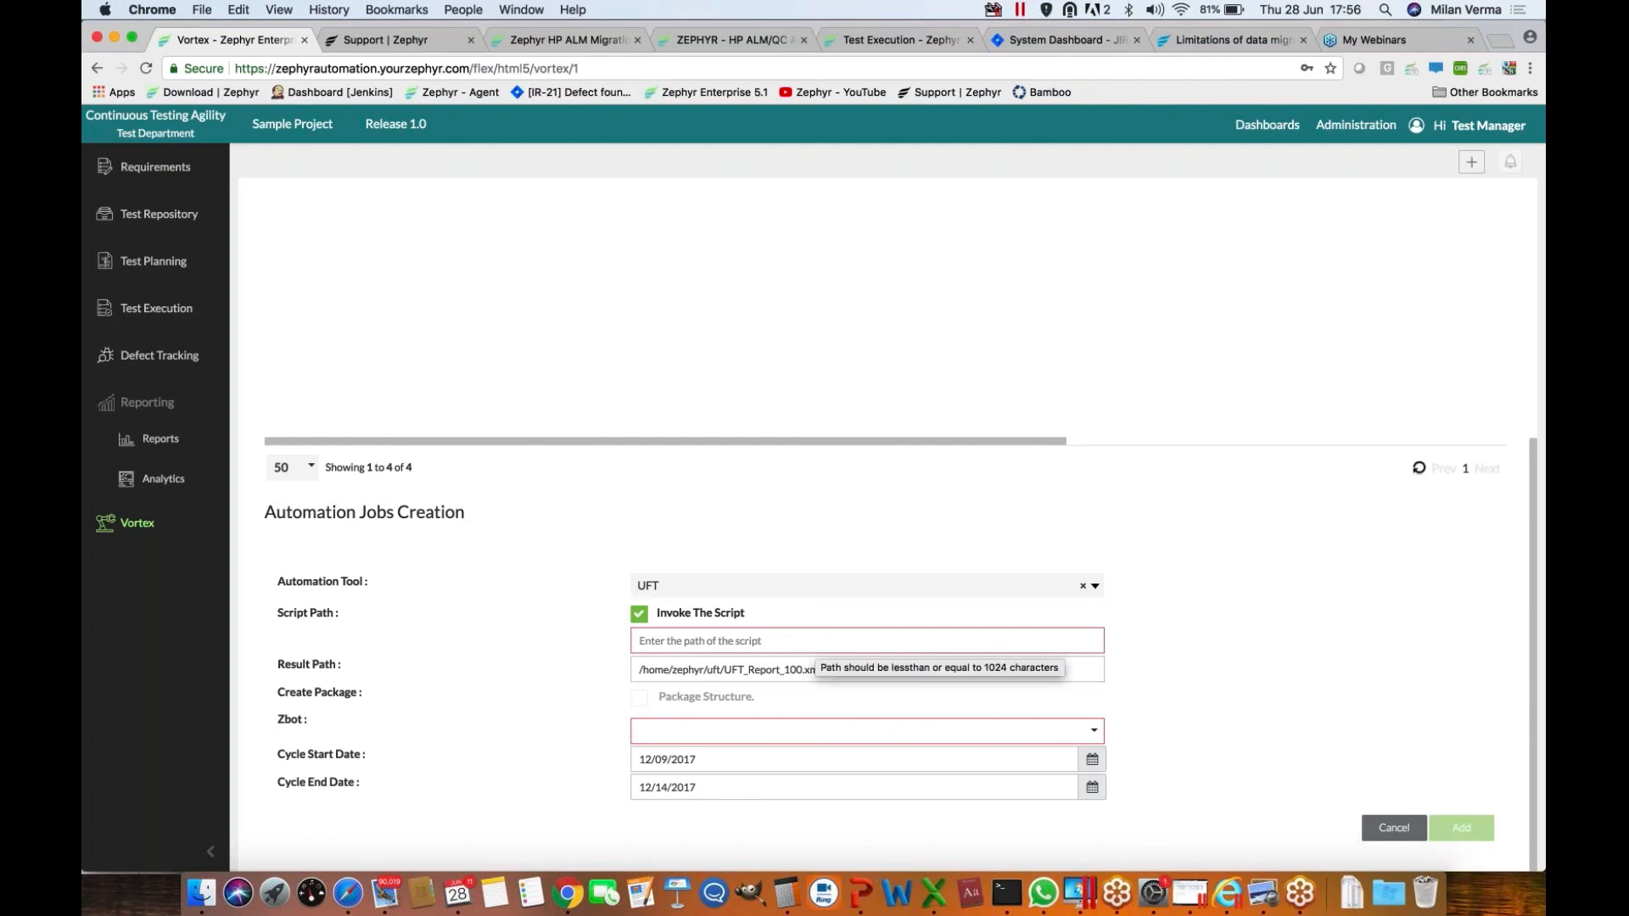
pyautogui.click(756, 731)
pyautogui.click(746, 730)
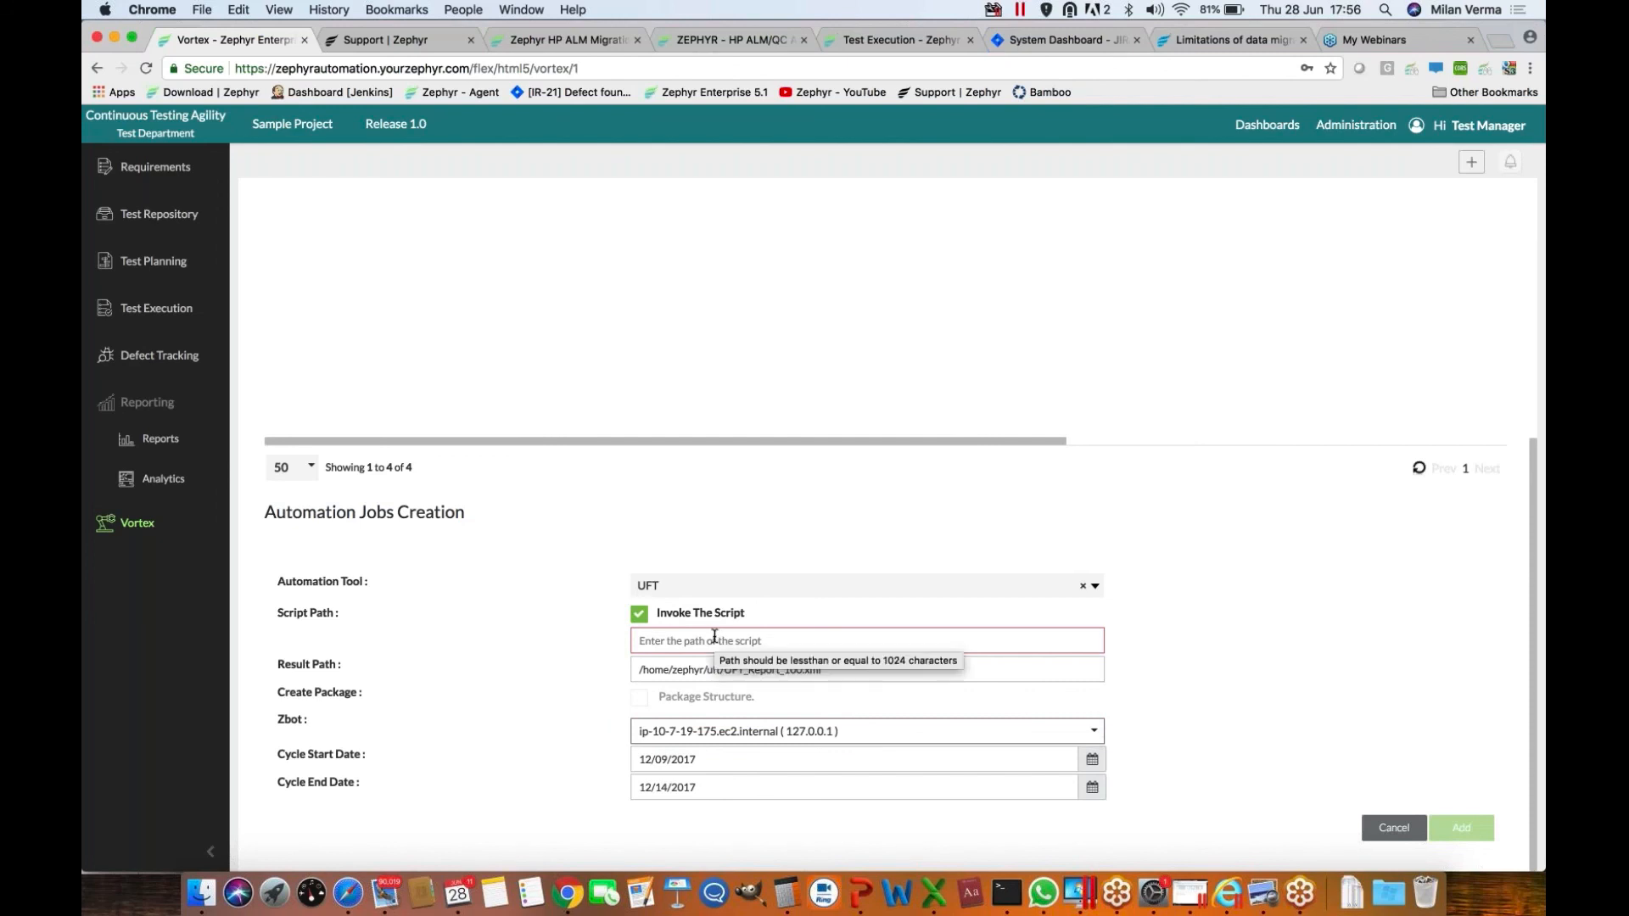
pyautogui.click(642, 616)
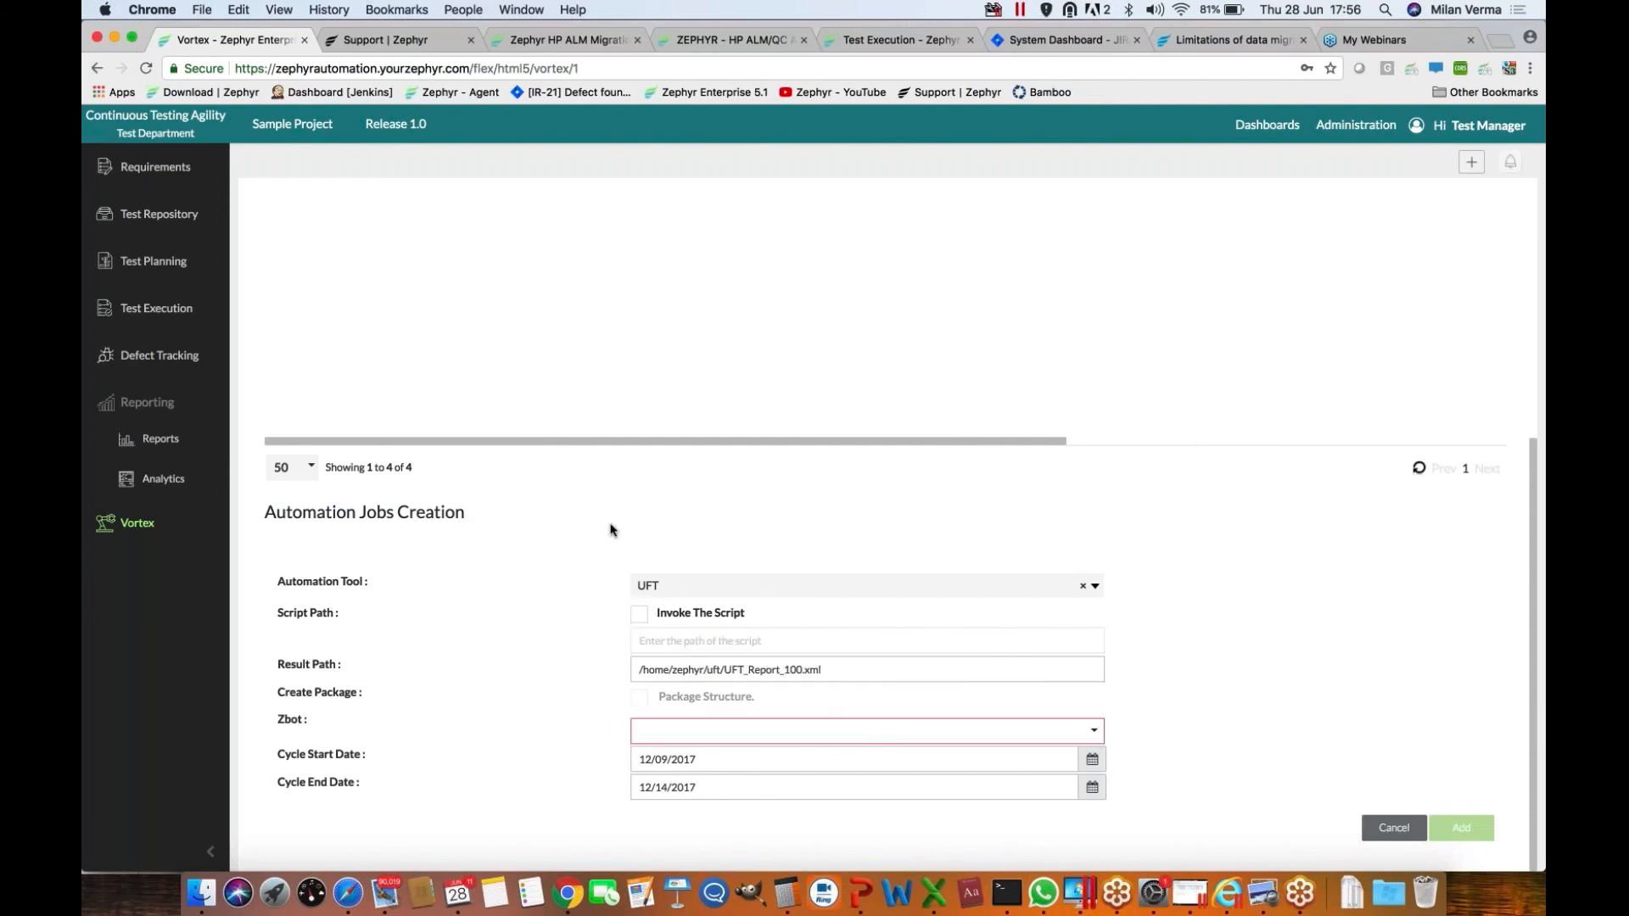
# Select all jobs in the automation job list for batch execution
pyautogui.scroll(5, 610, 531)
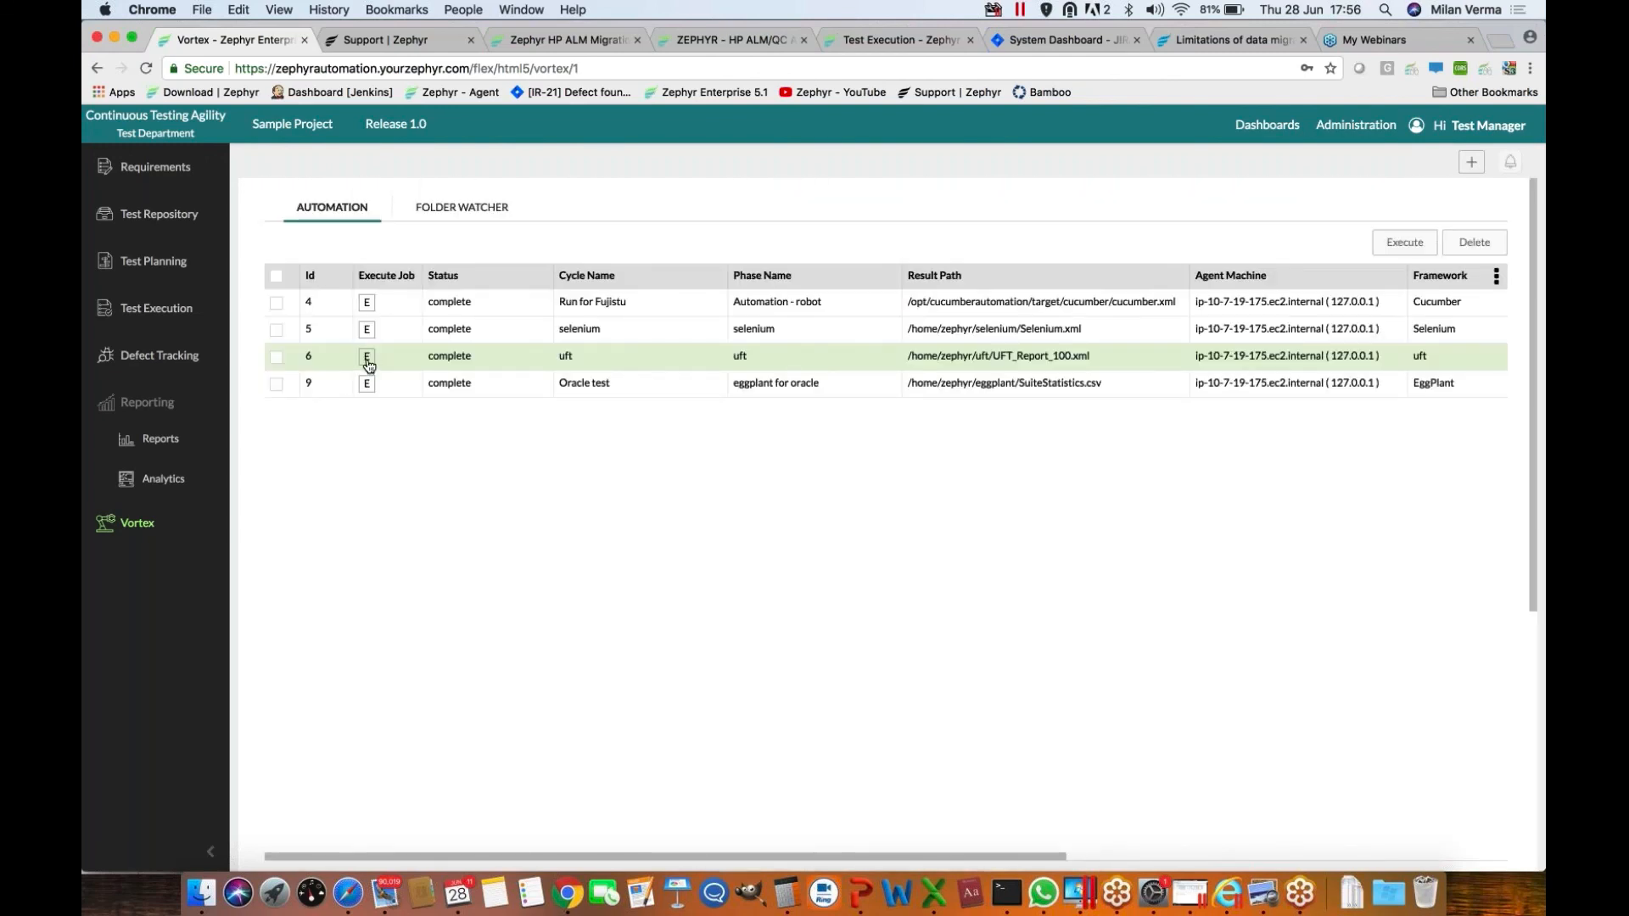
pyautogui.click(276, 275)
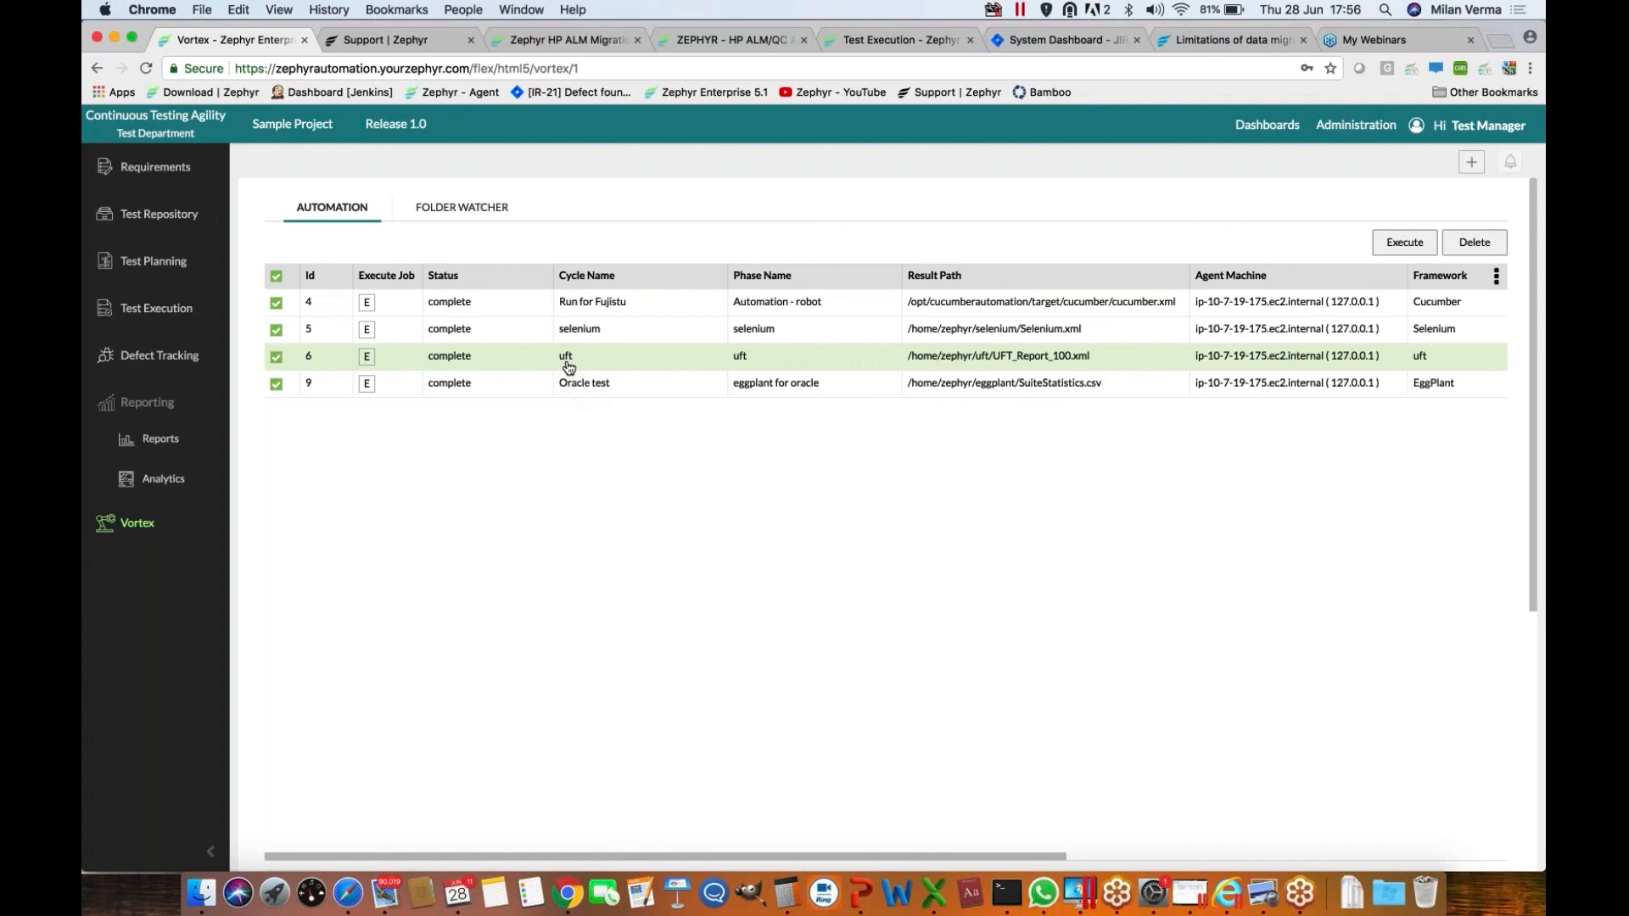
# Open the Cucumber folder watcher job to view its sleepover period, folder path, cycle and phase settings
pyautogui.click(462, 209)
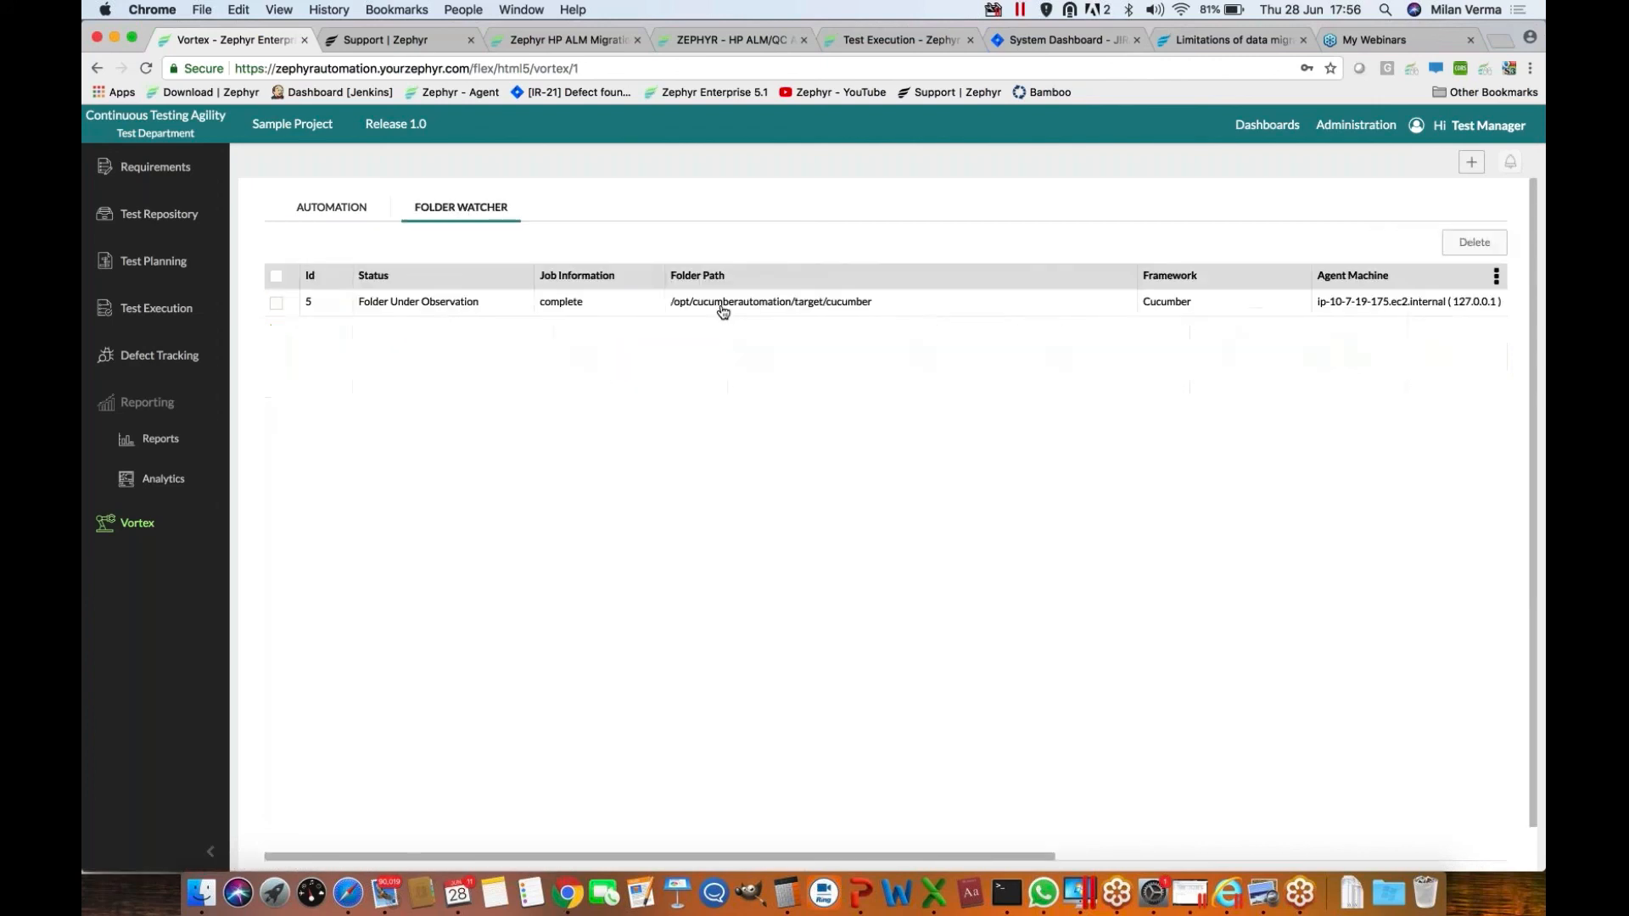
pyautogui.click(722, 306)
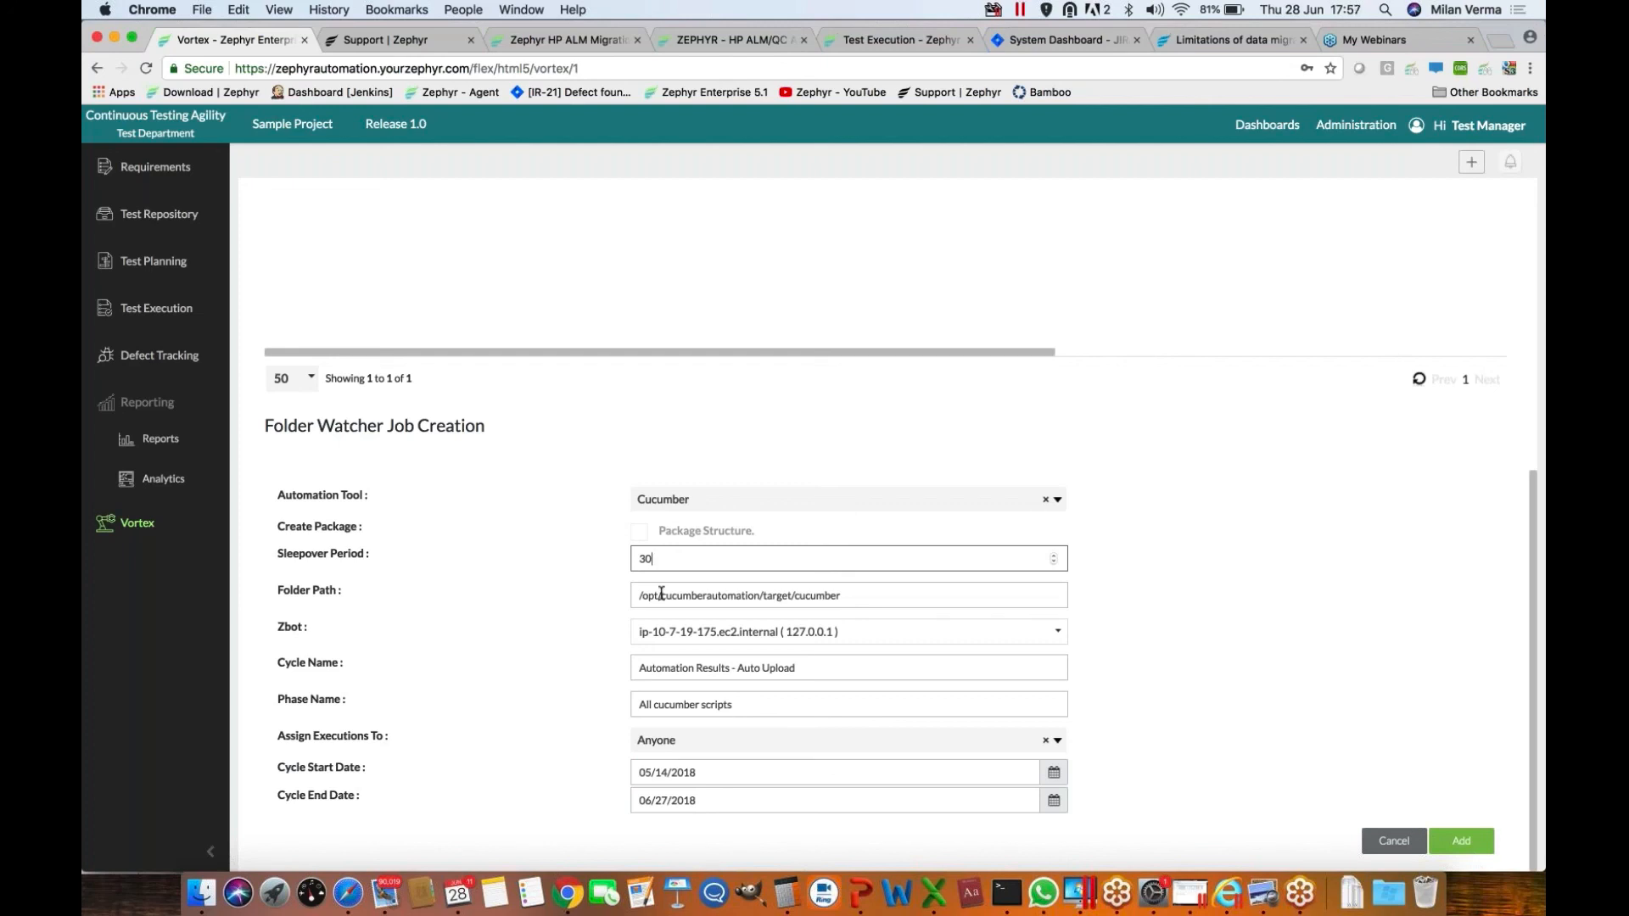
pyautogui.scroll(6, 663, 413)
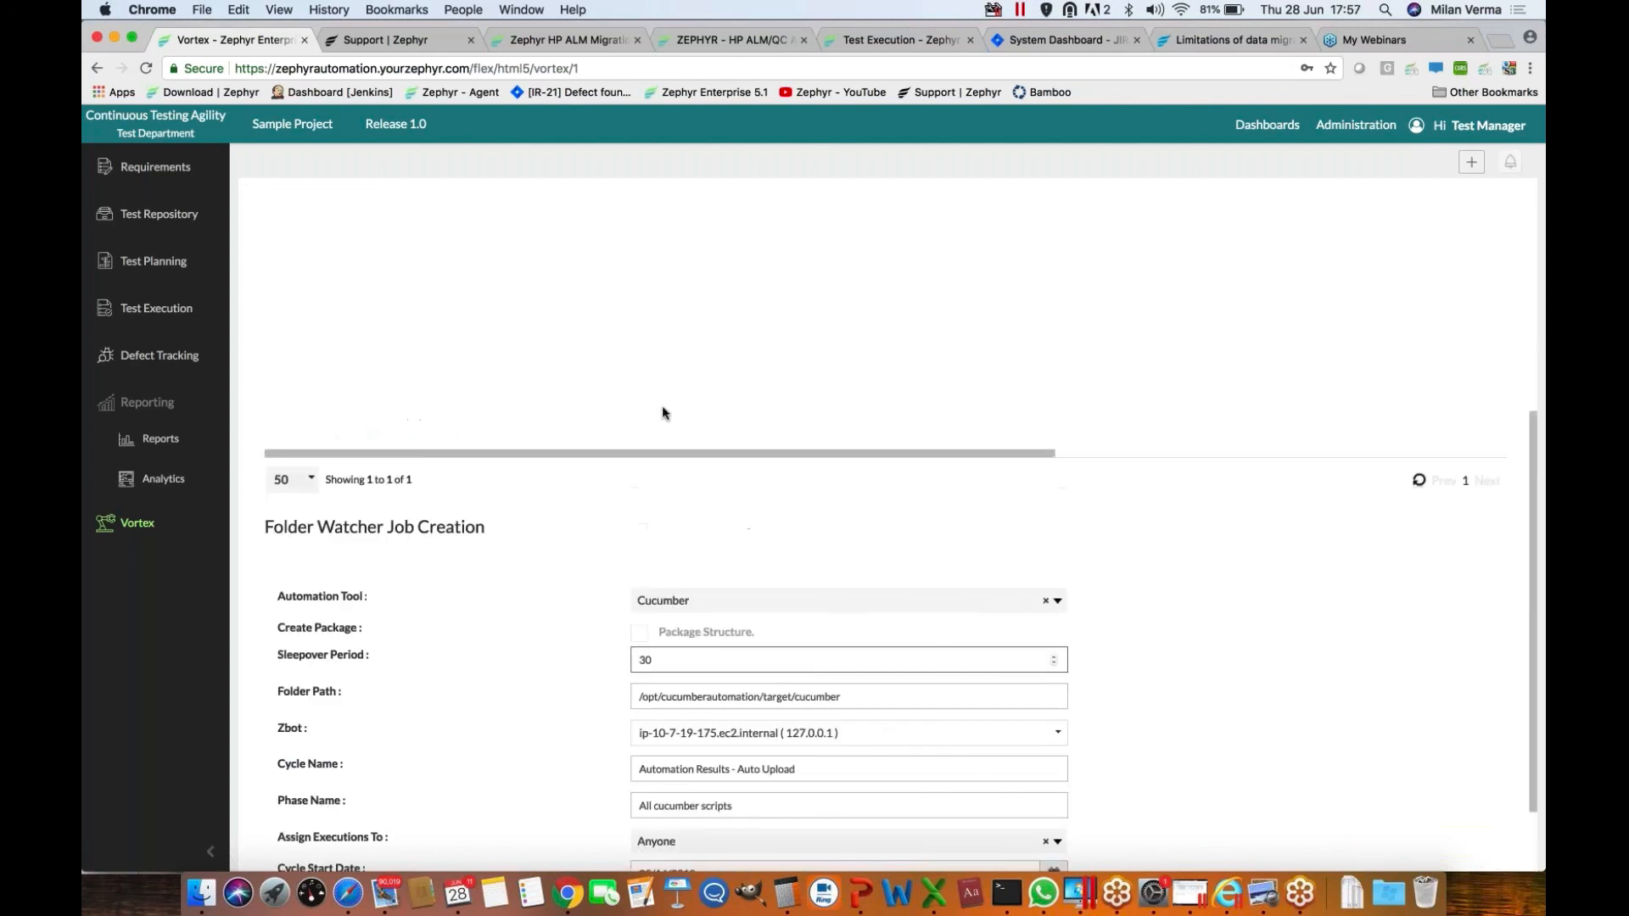
# Go to Test Planning for Release 1.0 to view its execution cycles
pyautogui.click(158, 262)
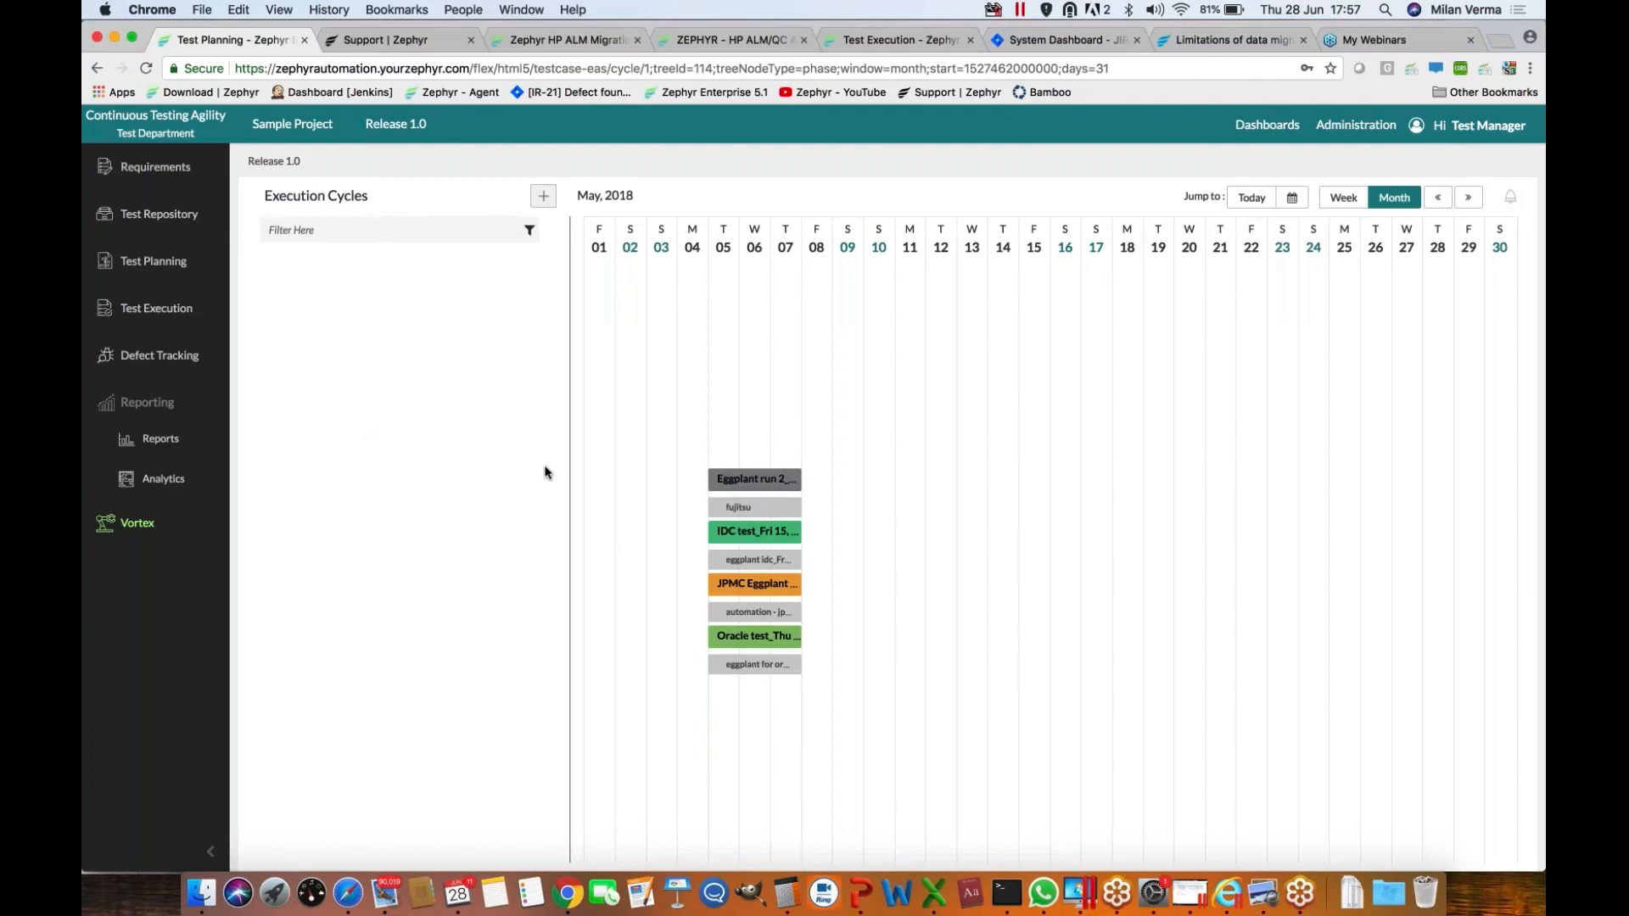